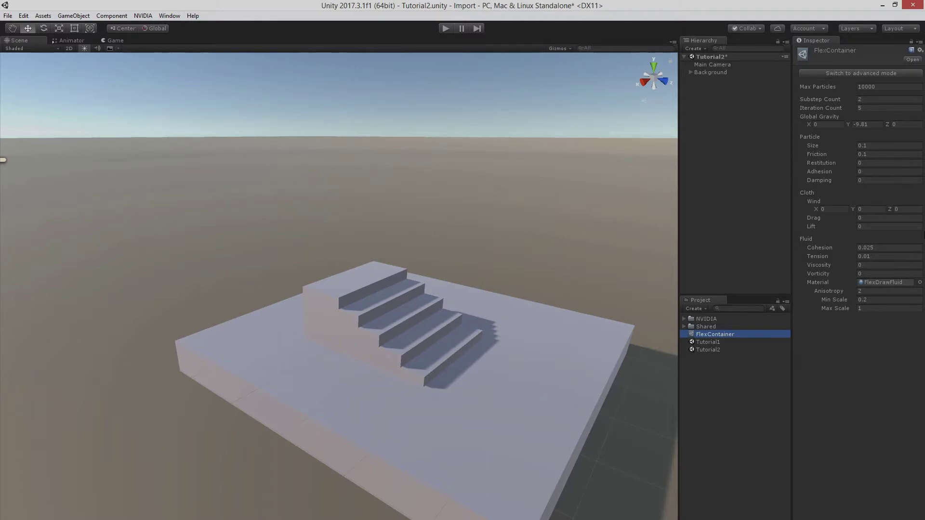
- Create an empty object named FlexArrayActor with a Flex Array Actor component using FlexContainer
{"action": "right_click", "coordinate": [745, 128]}
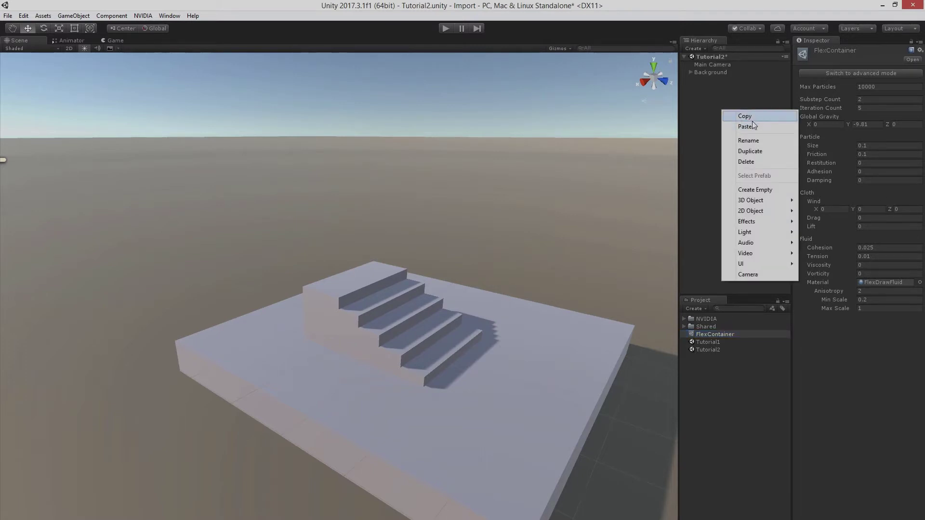
{"action": "left_click", "coordinate": [762, 189]}
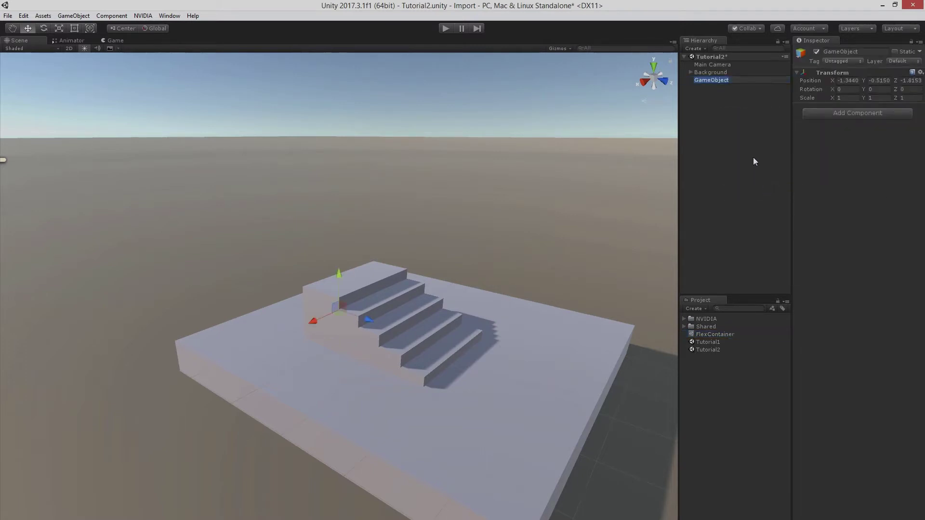
{"action": "type", "text": "FlexArrayActor"}
{"action": "key", "text": "Return"}
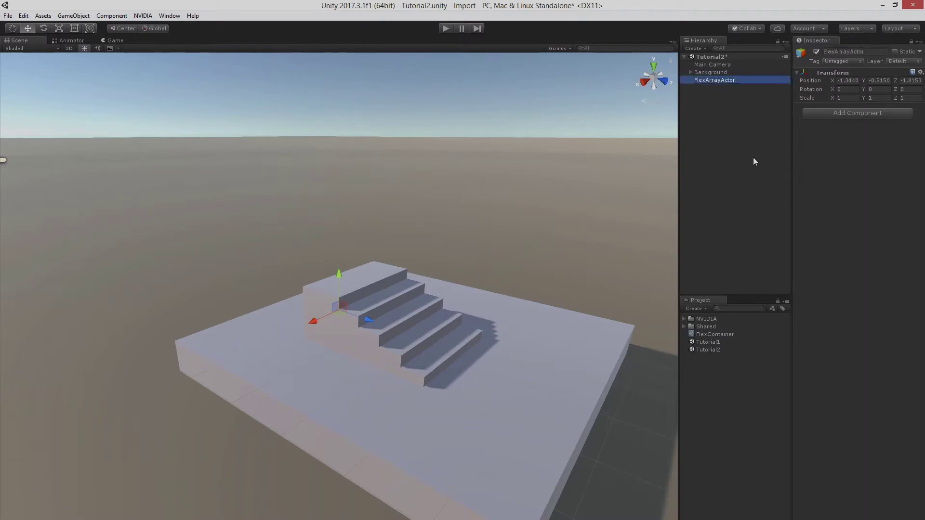
{"action": "left_click", "coordinate": [832, 114]}
{"action": "type", "text": "Fle"}
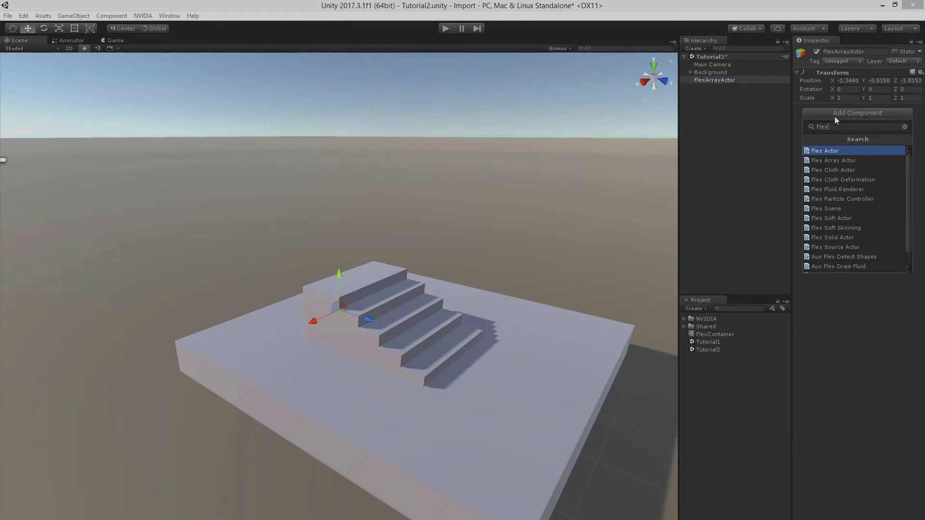
{"action": "type", "text": "x"}
{"action": "left_click", "coordinate": [846, 160]}
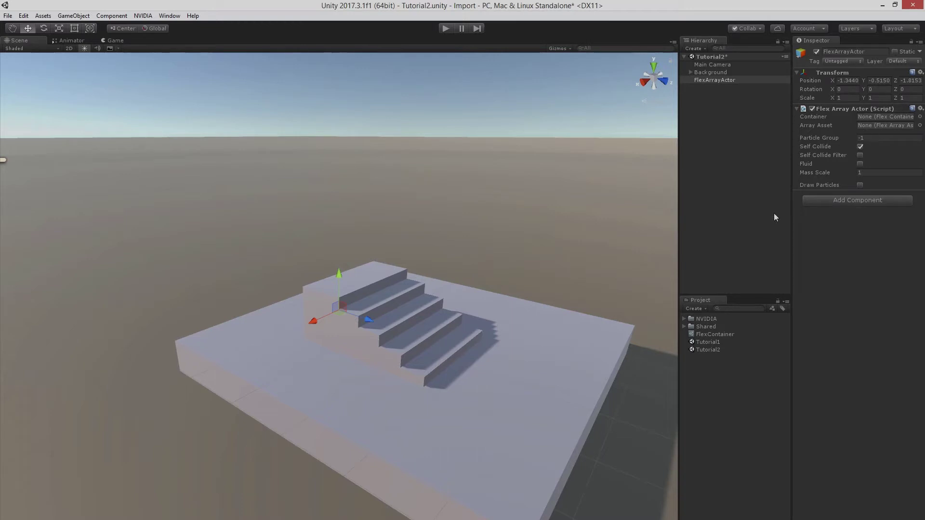
{"action": "left_click_drag", "start_coordinate": [715, 334], "coordinate": [880, 115]}
- Position FlexArrayActor at 0, 2, 0
{"action": "left_click", "coordinate": [847, 80]}
{"action": "type", "text": "0"}
{"action": "left_click", "coordinate": [910, 80]}
{"action": "type", "text": "0"}
{"action": "left_click", "coordinate": [881, 81]}
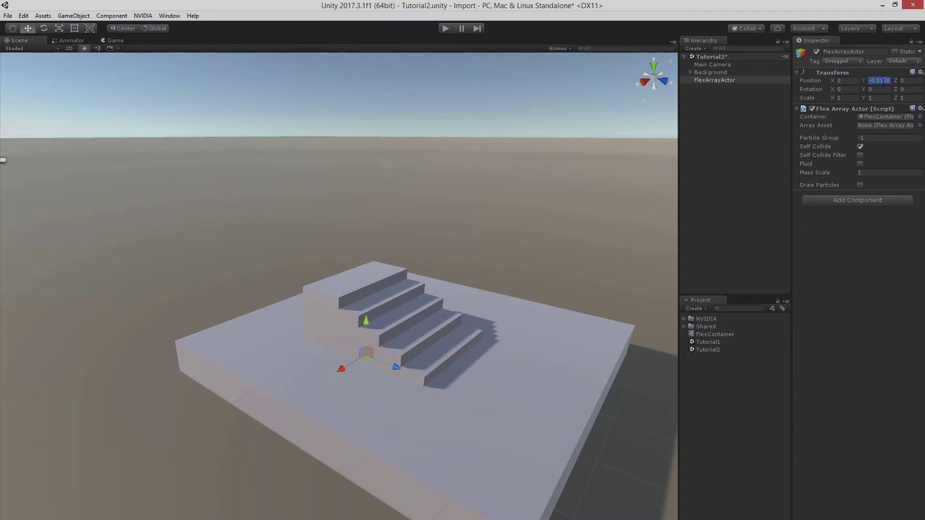
{"action": "type", "text": "2"}
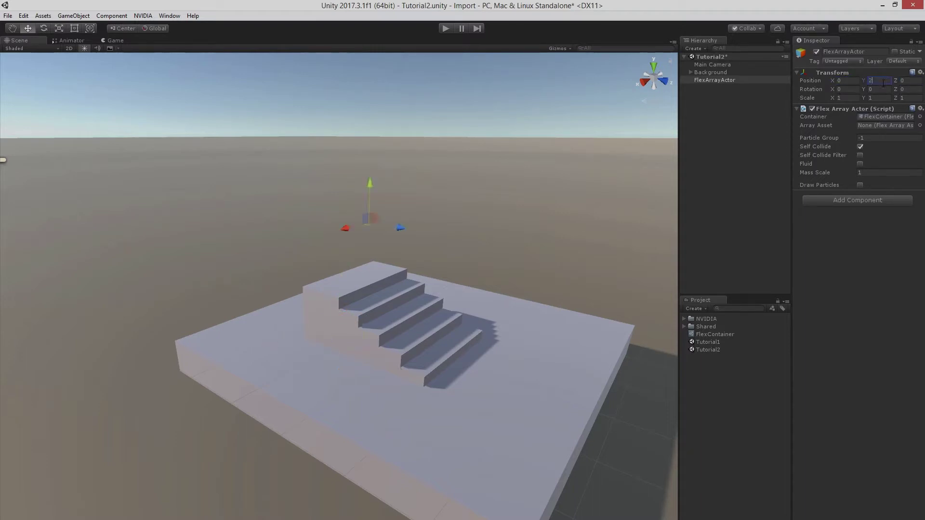
{"action": "right_click", "coordinate": [721, 381]}
- Create a Flex Array Asset named FlexArrayAsset and pick Sphere as its Boundary Mesh
{"action": "mouse_move", "coordinate": [741, 387]}
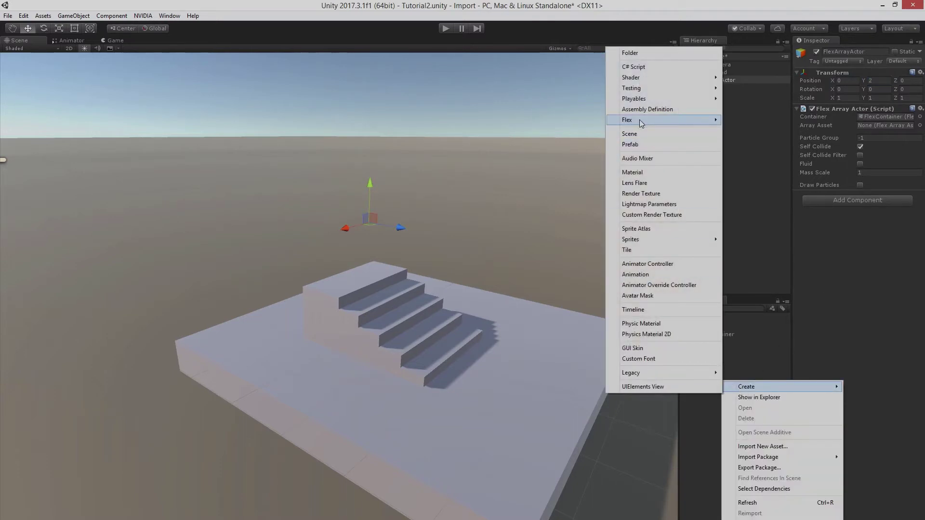
{"action": "mouse_move", "coordinate": [641, 123]}
{"action": "left_click", "coordinate": [760, 130]}
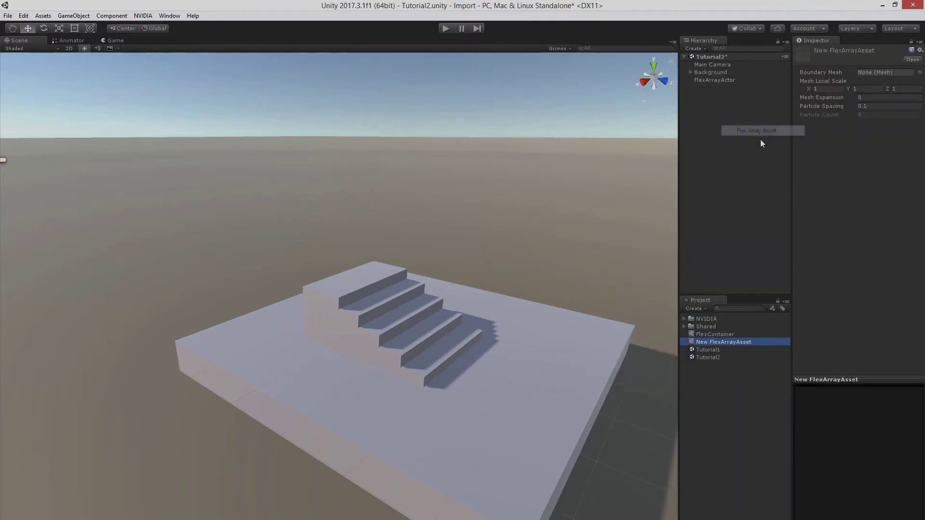
{"action": "type", "text": "FlexArrayAsset"}
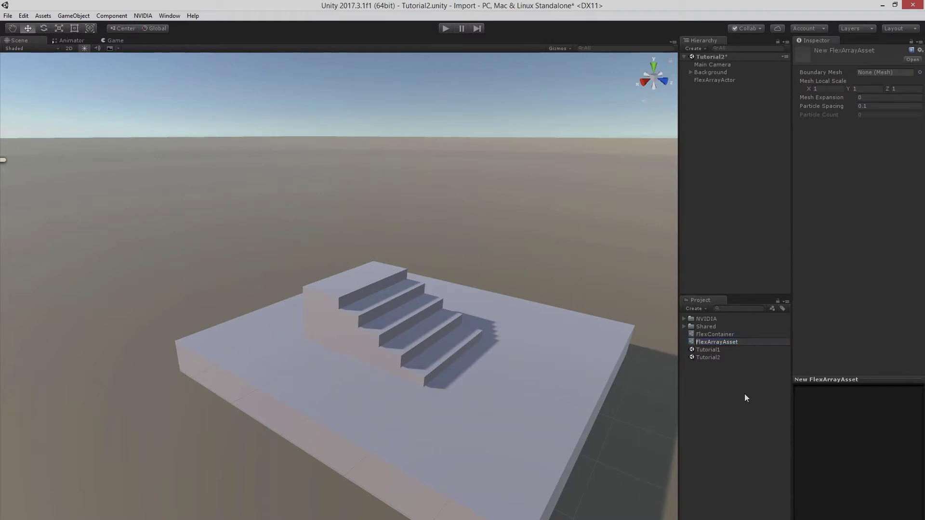
{"action": "key", "text": "Return"}
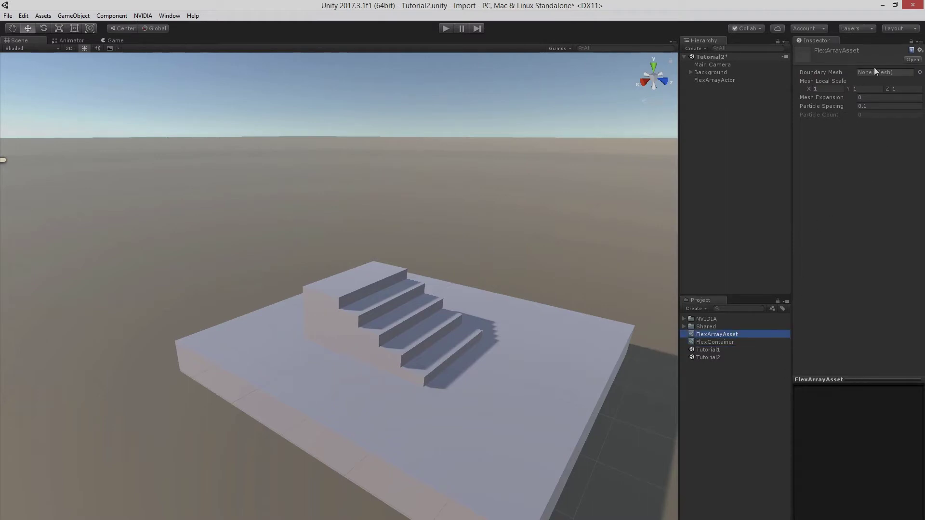
{"action": "left_click", "coordinate": [920, 72]}
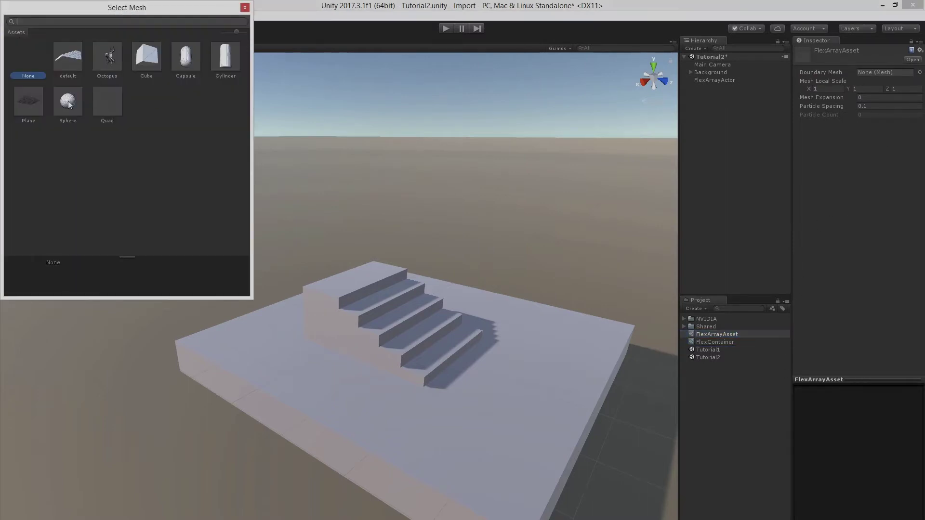
{"action": "double_click", "coordinate": [68, 103]}
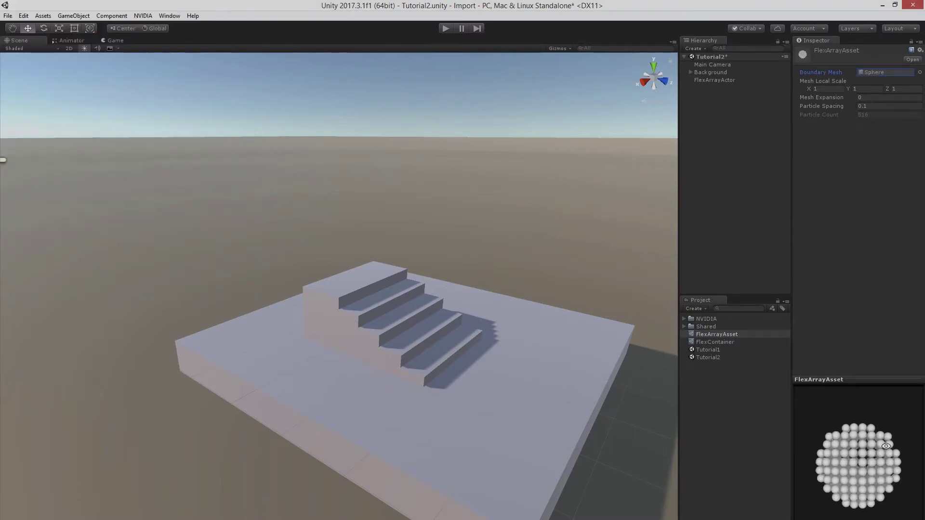
{"action": "left_click_drag", "start_coordinate": [881, 445], "coordinate": [913, 496]}
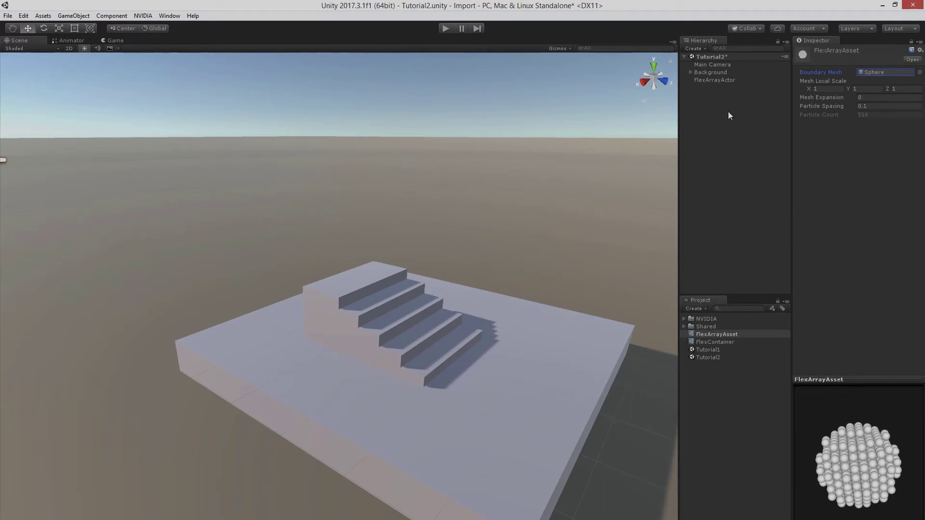
- Assign FlexArrayAsset to FlexArrayActor's Array Asset field and enable Draw Particles
{"action": "left_click", "coordinate": [714, 81]}
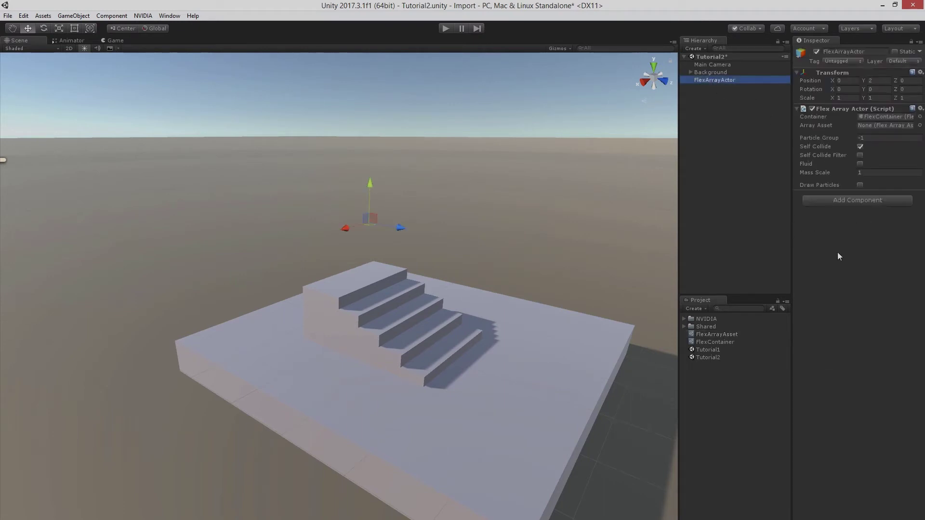
{"action": "left_click_drag", "start_coordinate": [722, 334], "coordinate": [874, 126]}
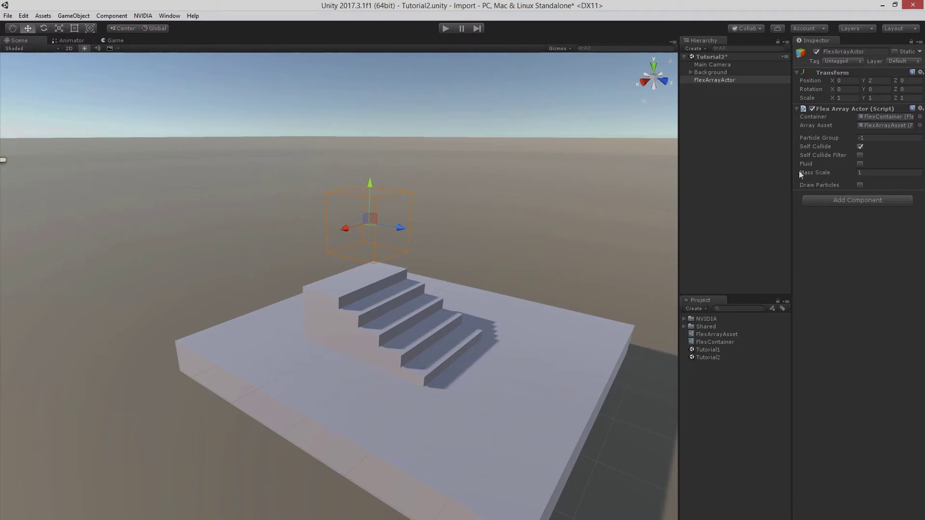
{"action": "left_click", "coordinate": [860, 185]}
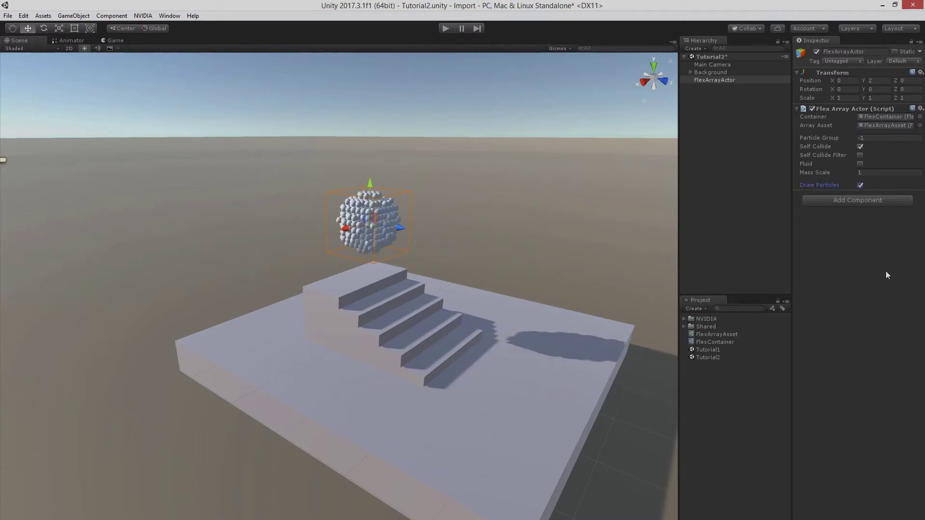
- Test-run the scene, then run it again with Fluid enabled on the Flex Array Actor
{"action": "left_click", "coordinate": [446, 29]}
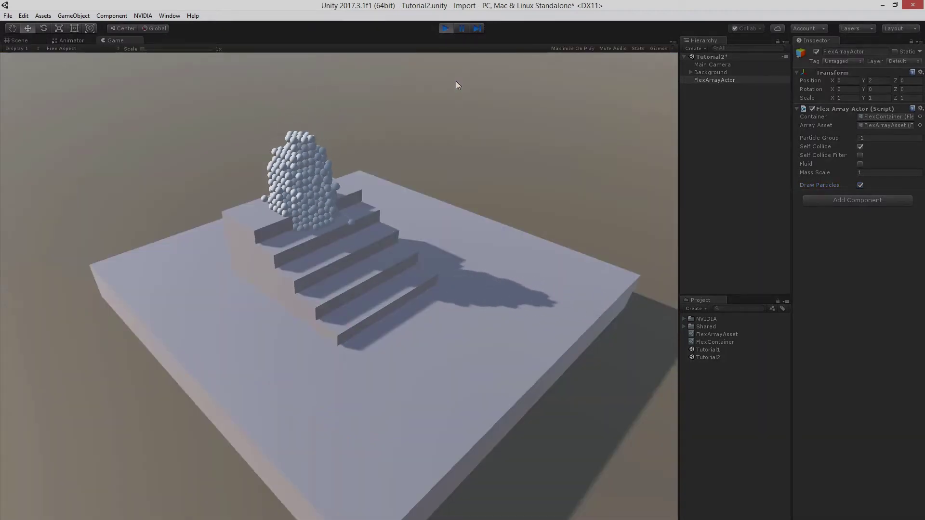
{"action": "left_click", "coordinate": [445, 29]}
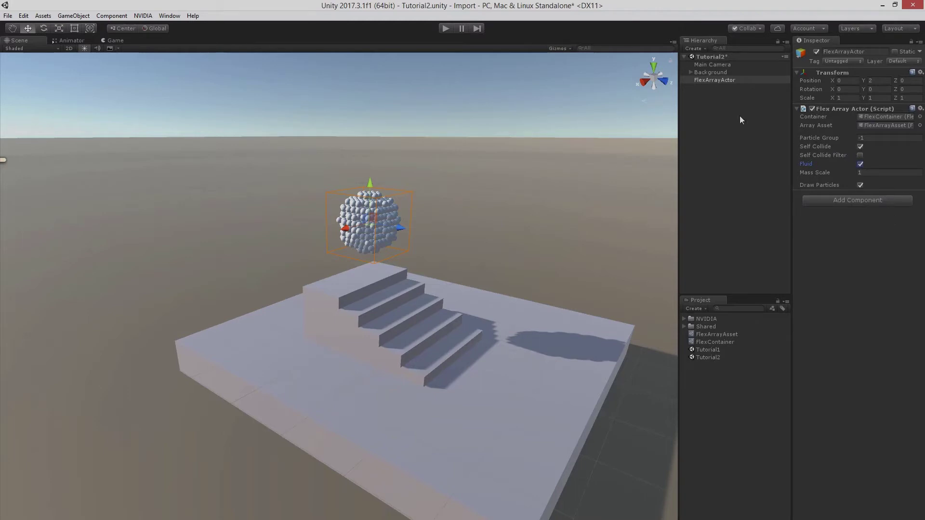
{"action": "left_click", "coordinate": [444, 29]}
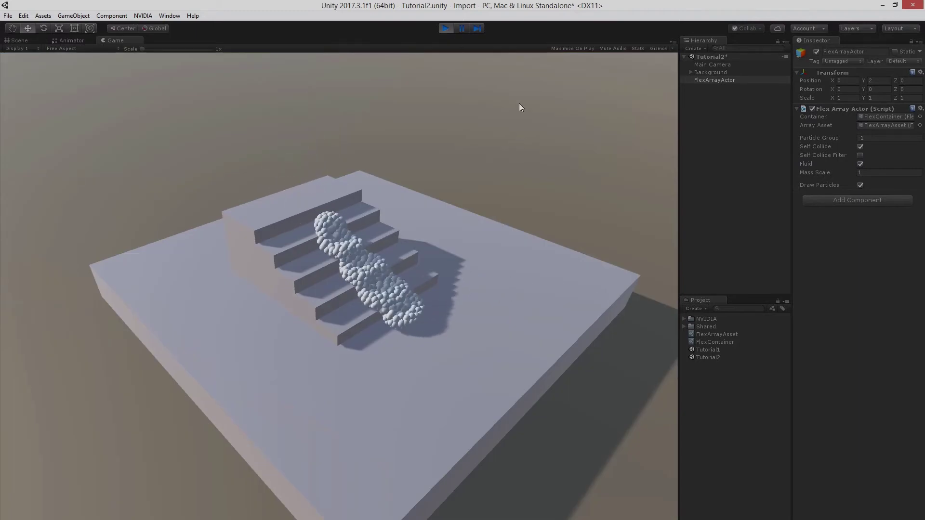
{"action": "left_click", "coordinate": [448, 28]}
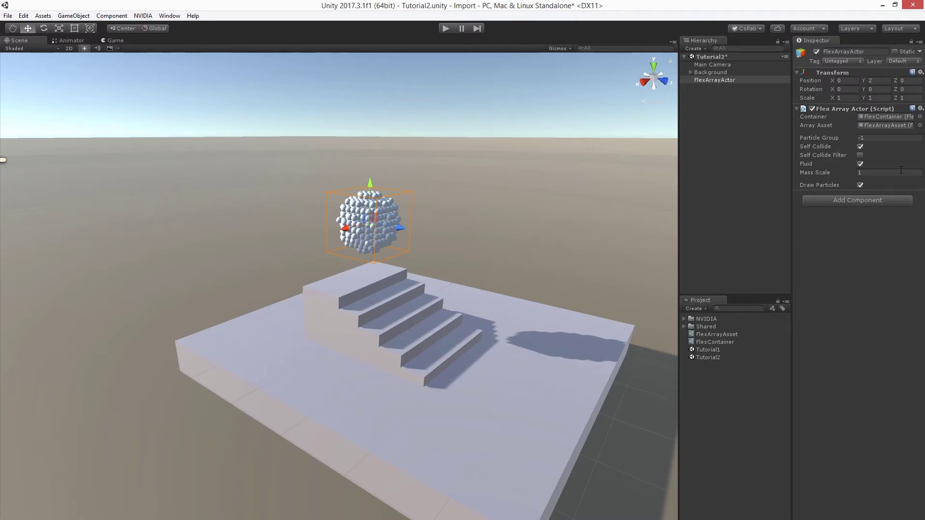
- Create a new Flex Source Asset named FlexSourceAsset in the project
{"action": "right_click", "coordinate": [718, 375]}
{"action": "mouse_move", "coordinate": [723, 382]}
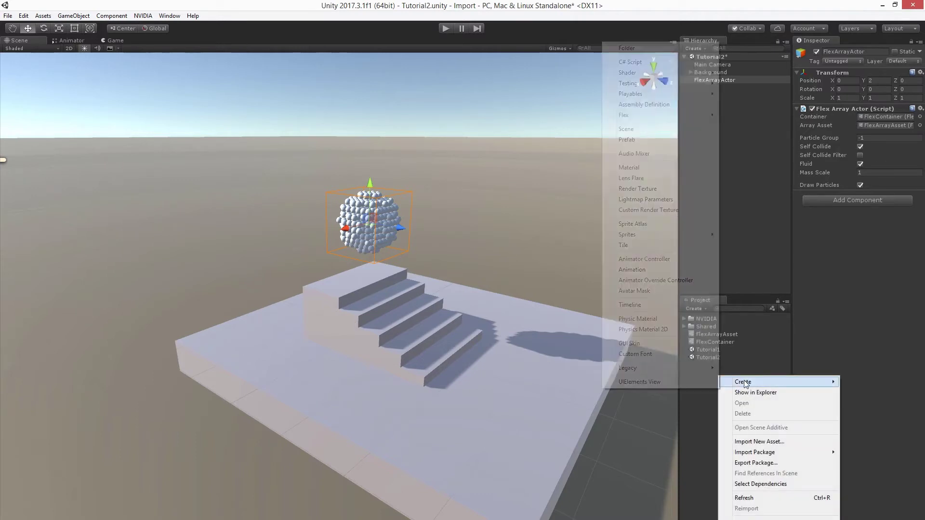
{"action": "mouse_move", "coordinate": [631, 116]}
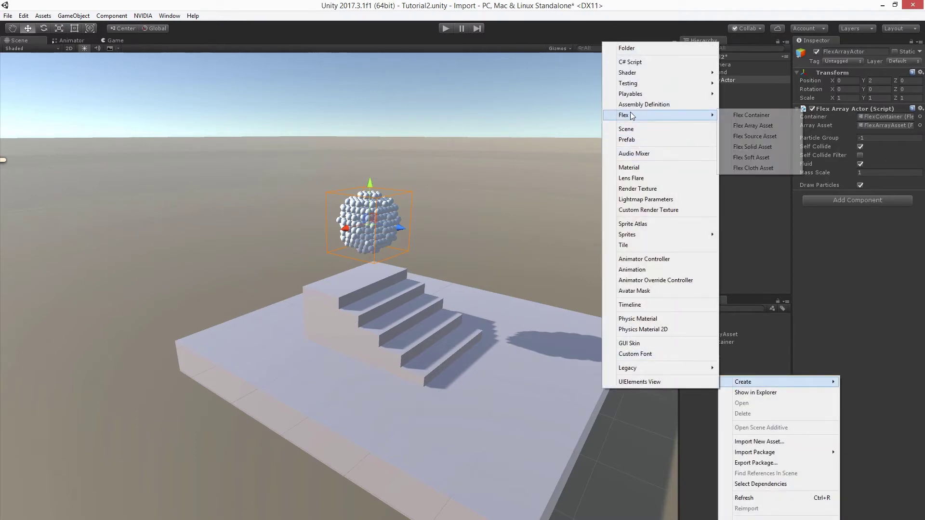
{"action": "left_click", "coordinate": [760, 136]}
{"action": "type", "text": "FlexSourceAsset"}
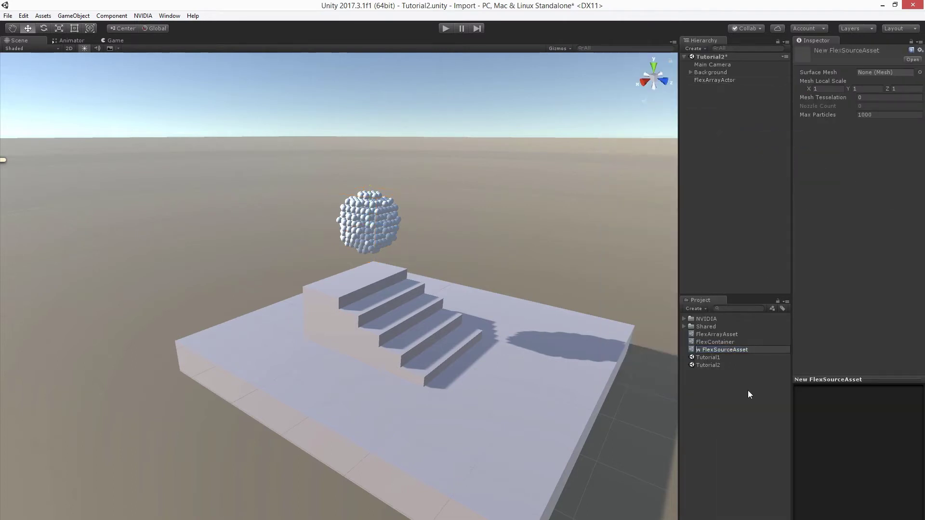
{"action": "key", "text": "Return"}
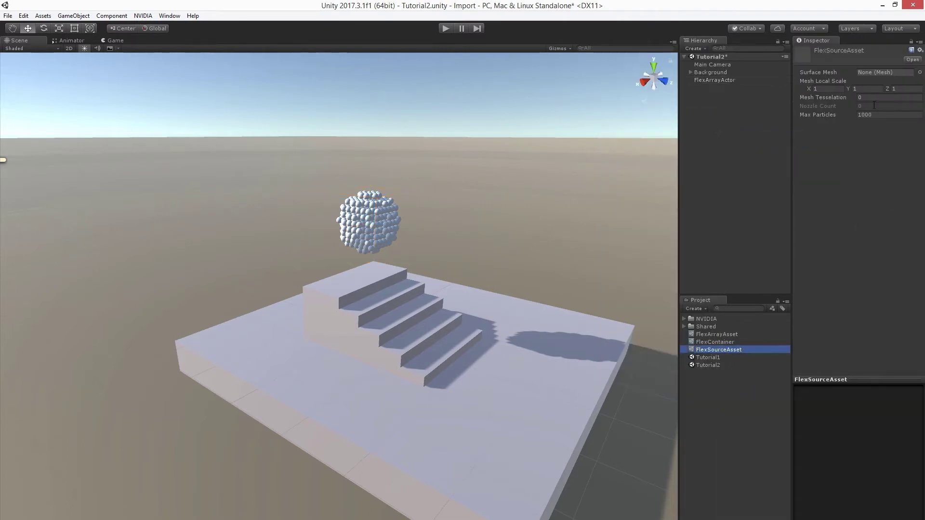
- Set FlexSourceAsset's surface mesh to Quad, tessellation 1, and max particles 5000
{"action": "left_click", "coordinate": [920, 73]}
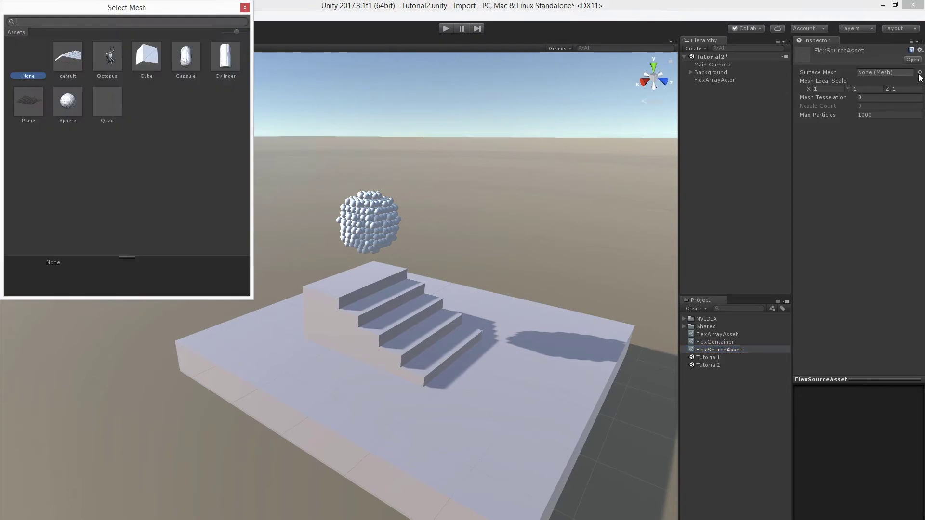
{"action": "left_click", "coordinate": [107, 101]}
{"action": "left_click", "coordinate": [107, 101]}
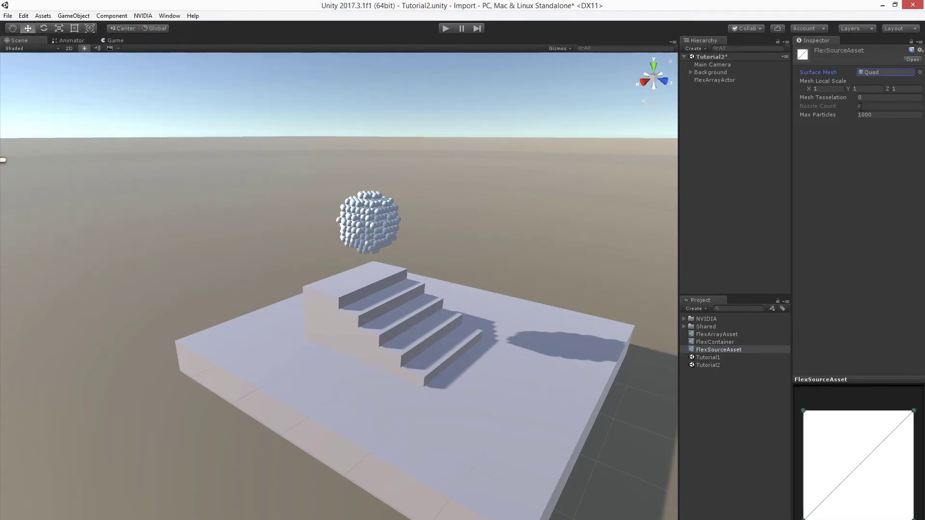
{"action": "left_click", "coordinate": [884, 97]}
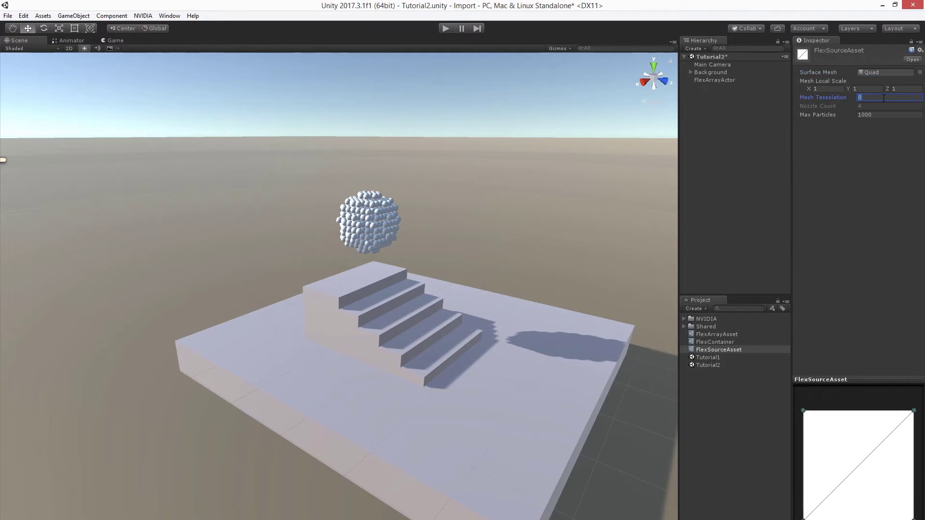
{"action": "type", "text": "1"}
{"action": "left_click_drag", "start_coordinate": [905, 438], "coordinate": [874, 425]}
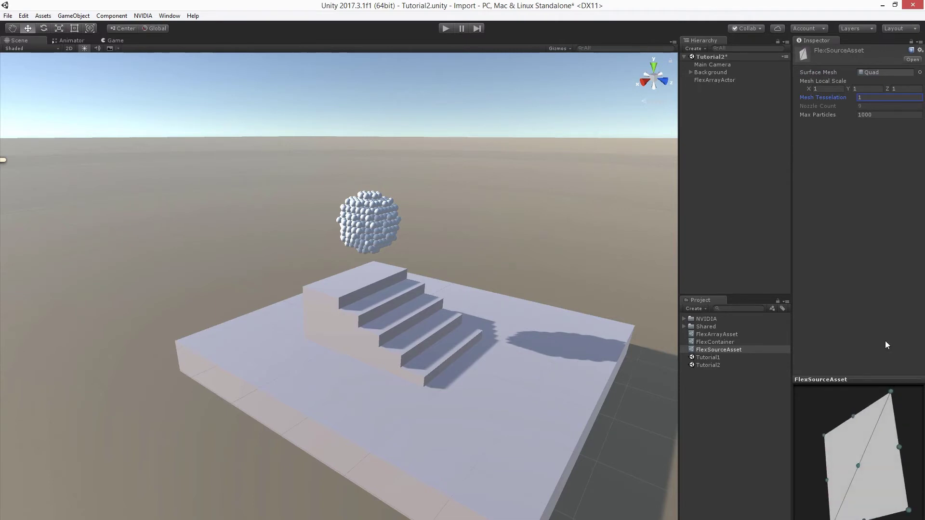
{"action": "left_click", "coordinate": [861, 115]}
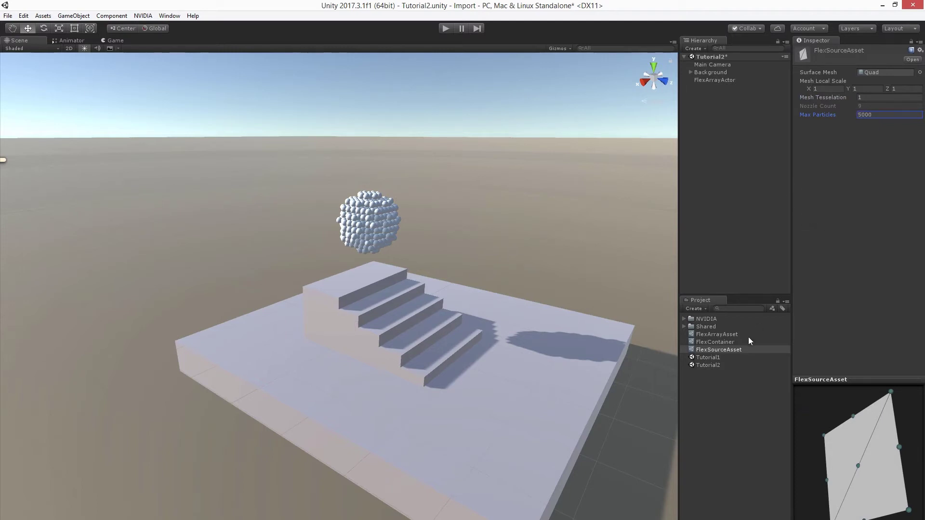
- Create an empty object named FlexSourceActor with a Flex Source Actor component
{"action": "right_click", "coordinate": [712, 97]}
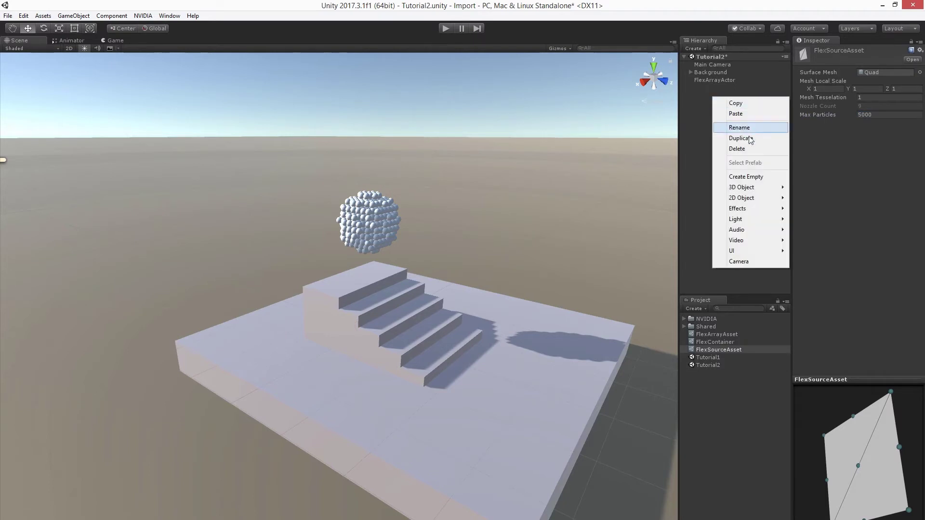
{"action": "left_click", "coordinate": [758, 178]}
{"action": "key", "text": "F2"}
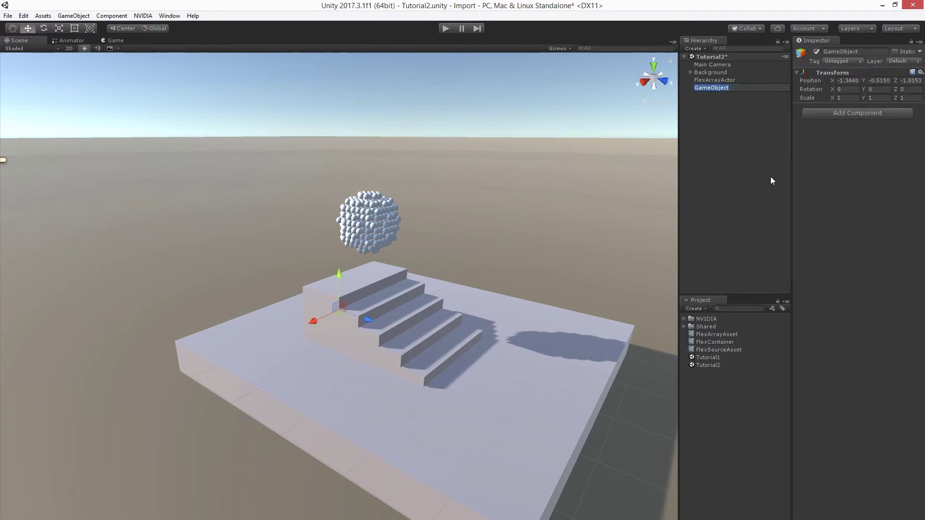
{"action": "type", "text": "FlexSourceActor"}
{"action": "key", "text": "Delete"}
{"action": "key", "text": "Delete"}
{"action": "key", "text": "Delete"}
{"action": "key", "text": "Delete"}
{"action": "key", "text": "Delete"}
{"action": "key", "text": "Delete"}
{"action": "key", "text": "Delete"}
{"action": "key", "text": "Delete"}
{"action": "key", "text": "Delete"}
{"action": "key", "text": "Delete"}
{"action": "key", "text": "Return"}
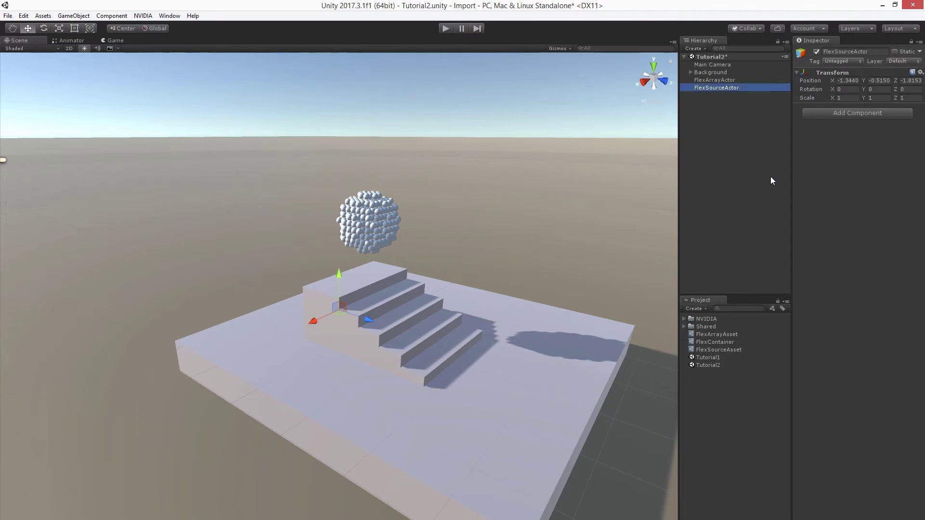
{"action": "left_click", "coordinate": [853, 113]}
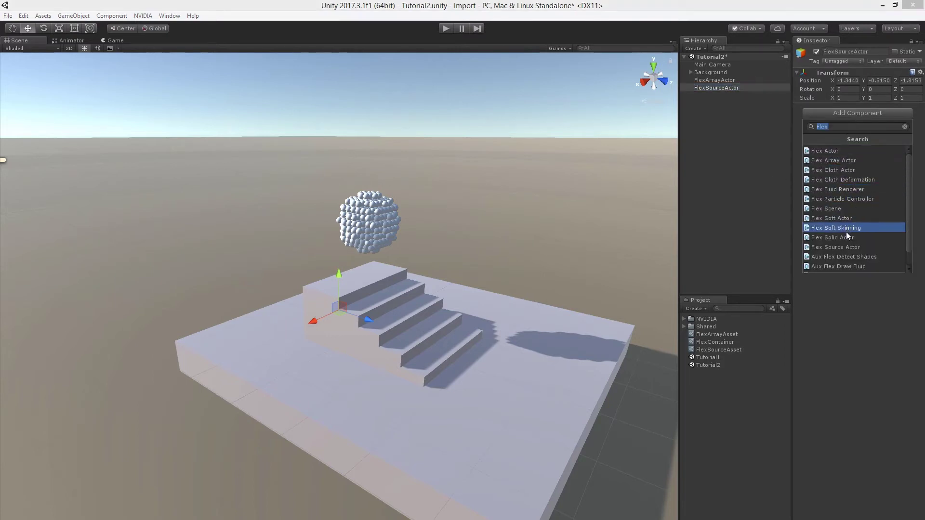
{"action": "left_click", "coordinate": [849, 244]}
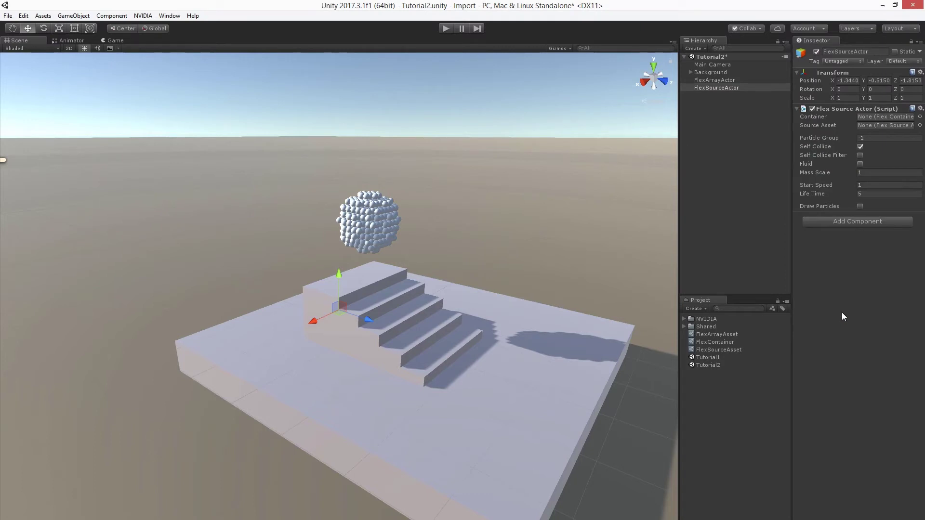
- Position FlexSourceActor at 0, 2, 3
{"action": "left_click", "coordinate": [846, 81]}
{"action": "type", "text": "0"}
{"action": "key", "text": "Tab"}
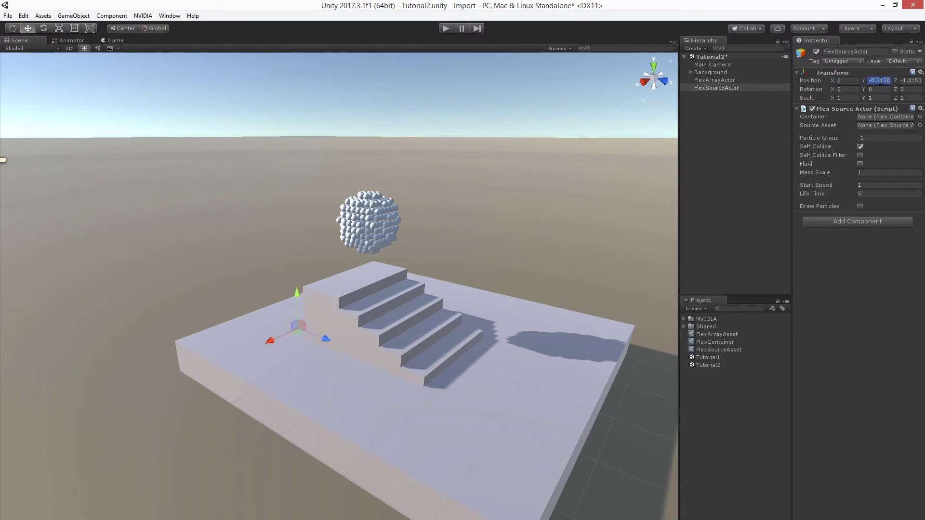
{"action": "type", "text": "2"}
{"action": "key", "text": "Tab"}
{"action": "type", "text": "3"}
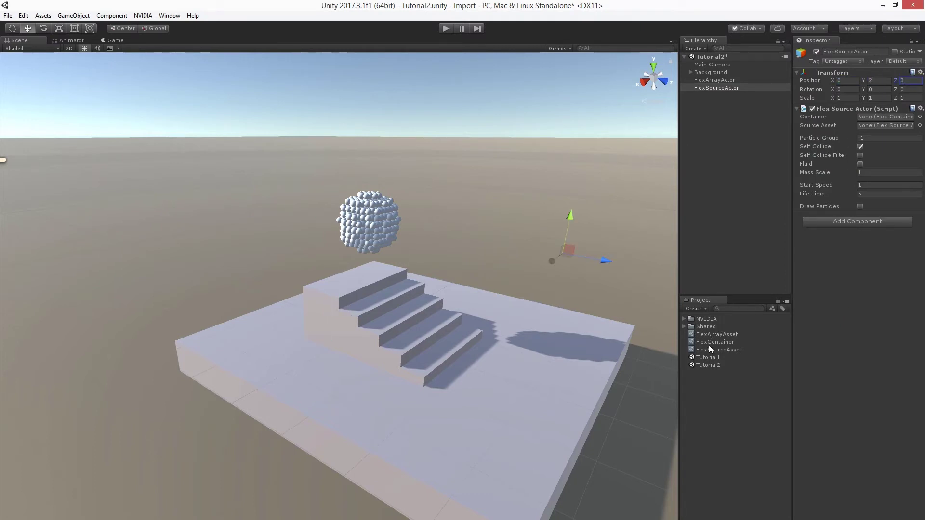
- Link FlexContainer and FlexSourceAsset to the source actor and turn on Fluid and Draw Particles
{"action": "left_click_drag", "start_coordinate": [715, 343], "coordinate": [880, 115]}
{"action": "left_click_drag", "start_coordinate": [709, 348], "coordinate": [879, 127]}
{"action": "left_click", "coordinate": [861, 164]}
{"action": "left_click", "coordinate": [860, 206]}
- Set FlexSourceAsset's mesh local scale X and Y to 0.2
{"action": "left_click", "coordinate": [723, 350]}
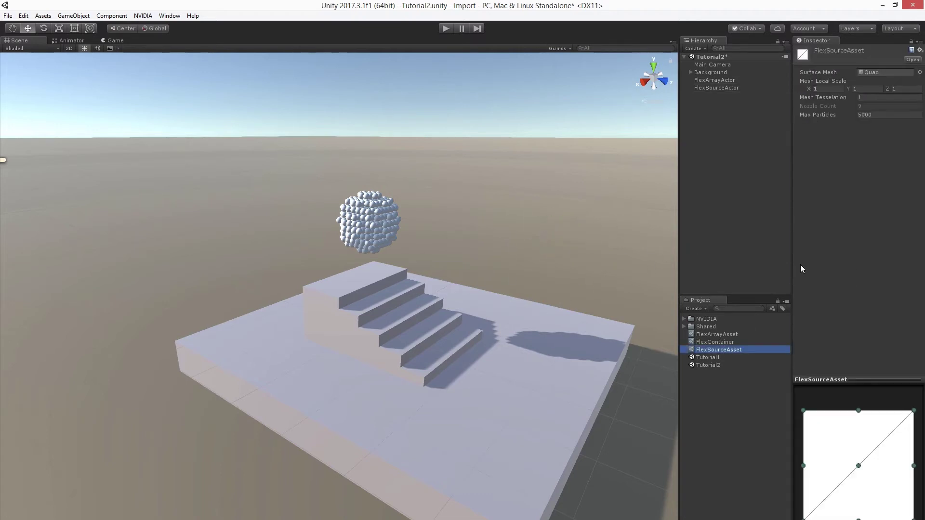
{"action": "left_click", "coordinate": [826, 89]}
{"action": "type", "text": "0.2"}
{"action": "left_click", "coordinate": [865, 89]}
{"action": "type", "text": "0.2"}
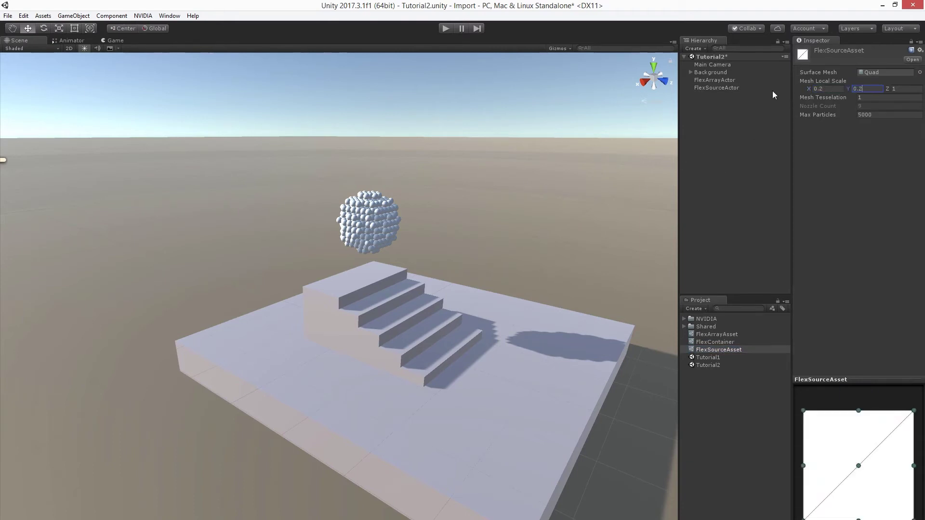
- Test-run the FlexSourceActor pour, raise its Start Speed to 4, and run it again
{"action": "left_click", "coordinate": [718, 87]}
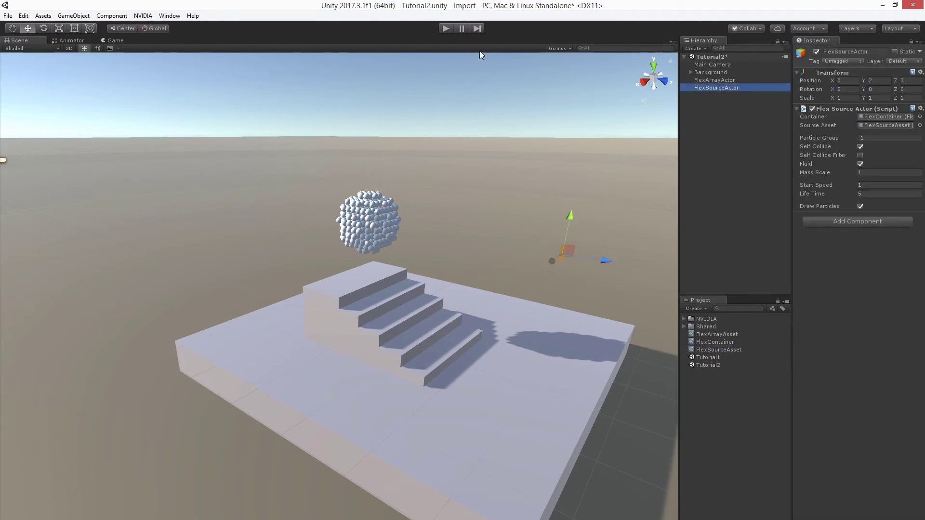
{"action": "left_click", "coordinate": [445, 29]}
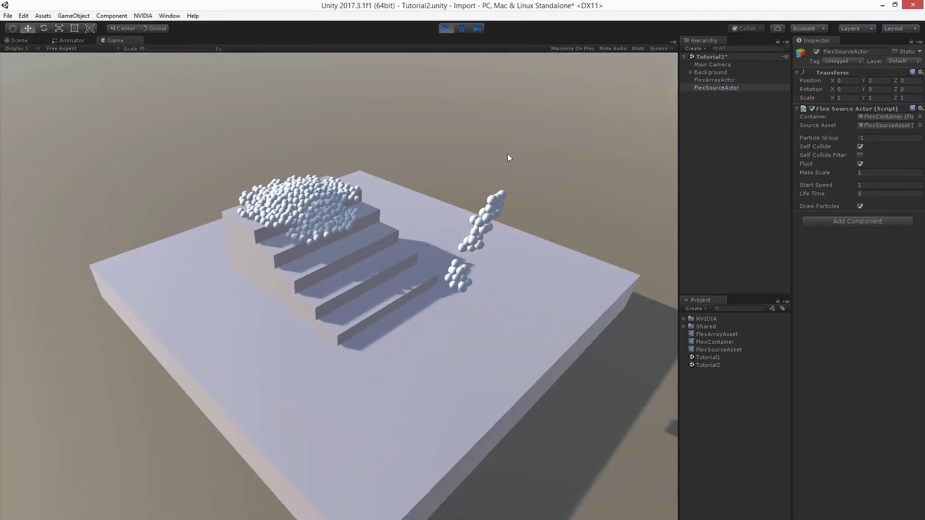
{"action": "left_click", "coordinate": [445, 28]}
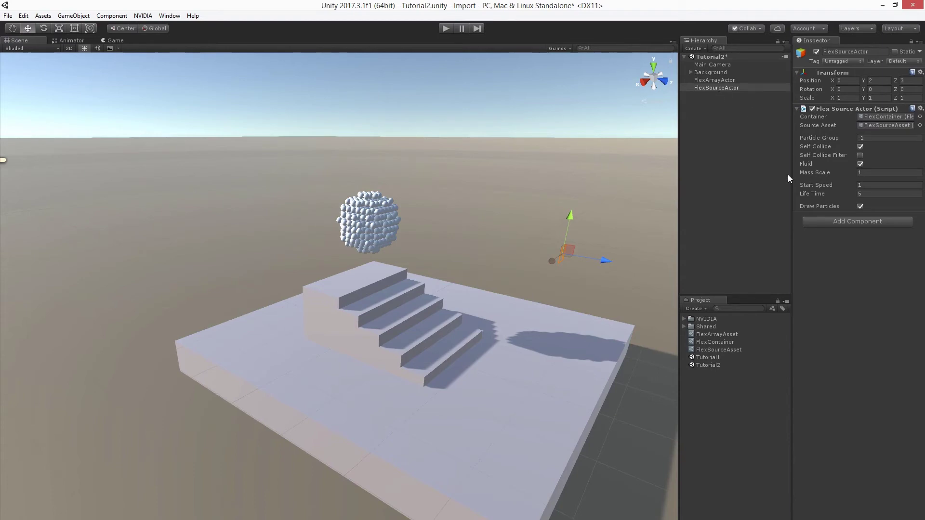
{"action": "left_click", "coordinate": [865, 184]}
{"action": "type", "text": "4"}
{"action": "left_click", "coordinate": [446, 29]}
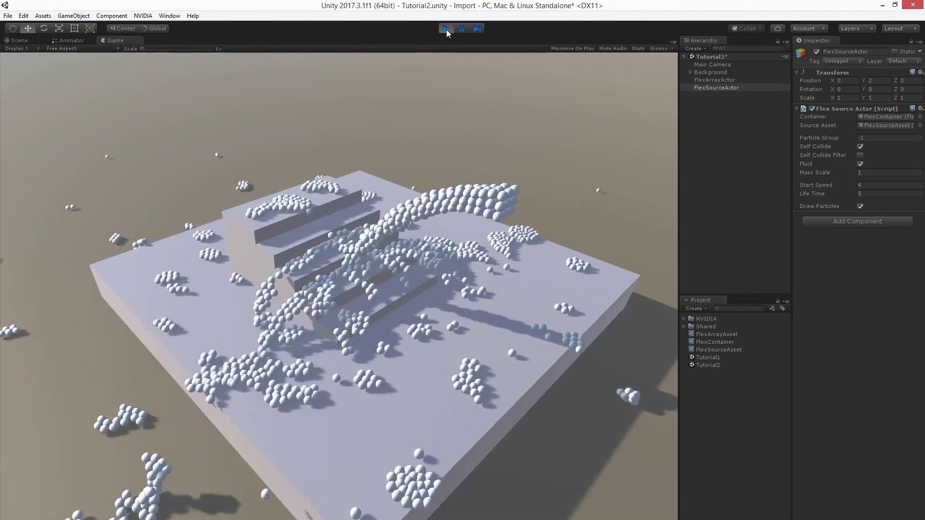
{"action": "left_click", "coordinate": [447, 30]}
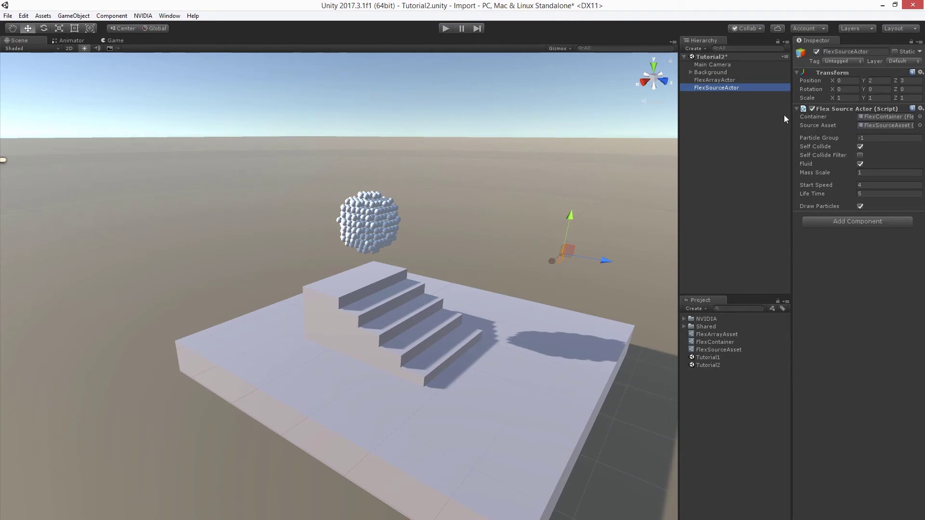
- Add a Particle System to FlexArrayActor with Start Size 0.2
{"action": "left_click", "coordinate": [717, 79]}
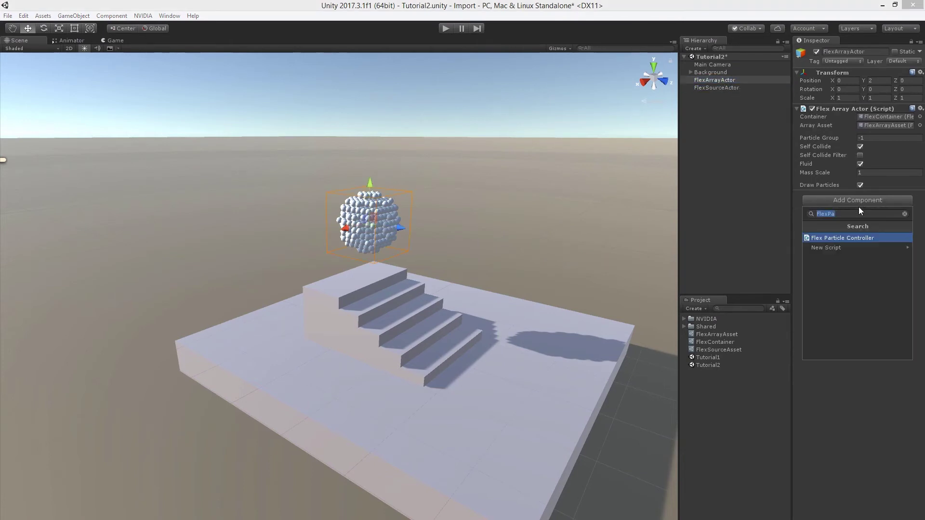
{"action": "type", "text": "particle"}
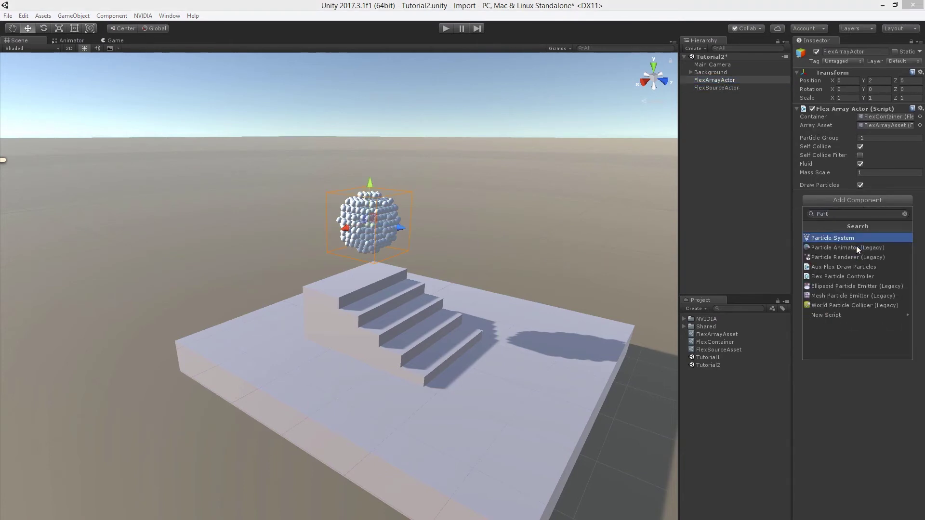
{"action": "key", "text": "Return"}
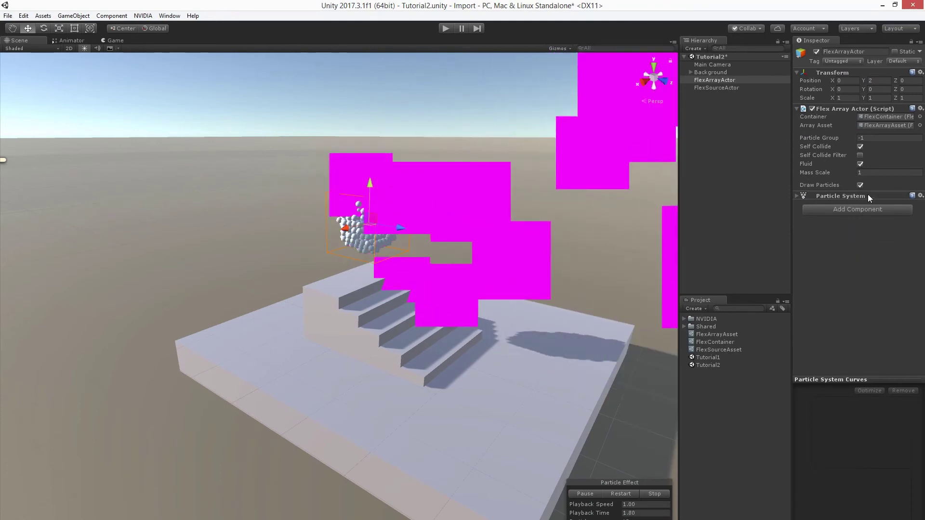
{"action": "left_click", "coordinate": [797, 196]}
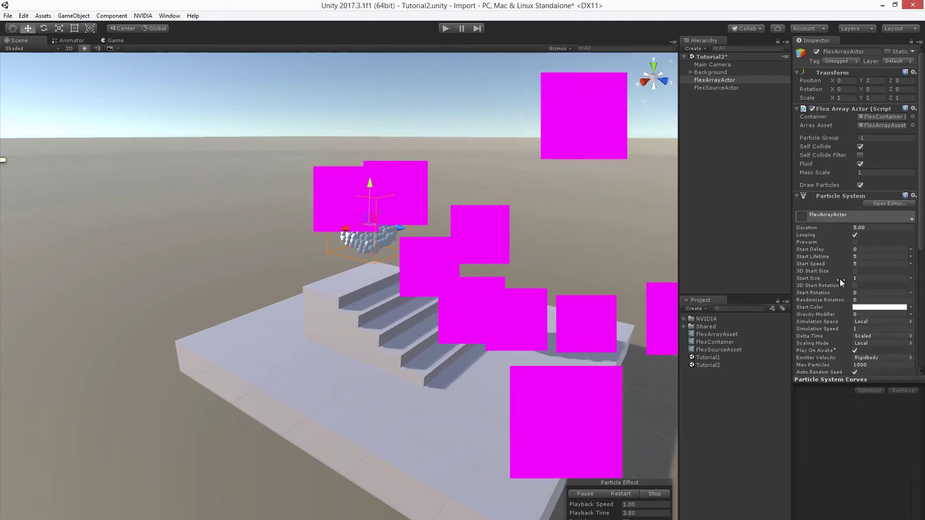
{"action": "left_click", "coordinate": [869, 278]}
{"action": "type", "text": "0.2"}
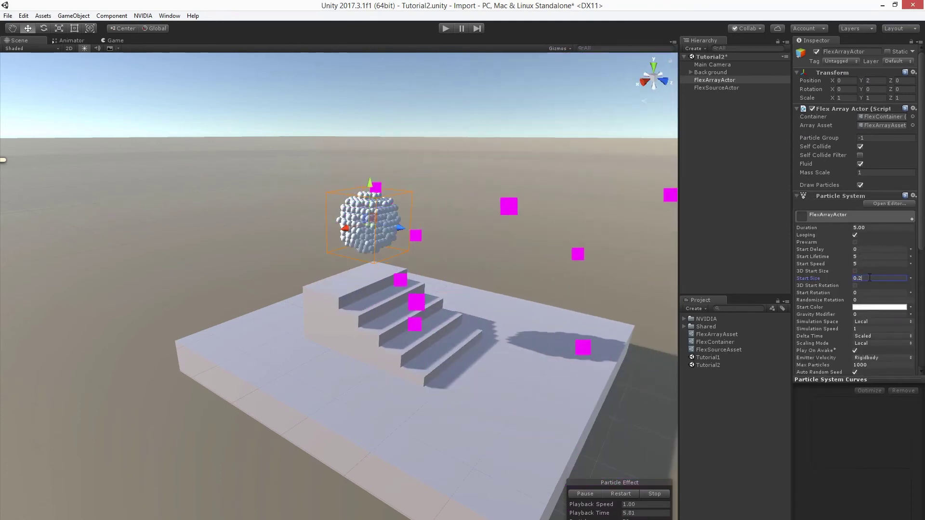
- Set the Particle System renderer's material to Default-Particle
{"action": "scroll", "coordinate": [871, 284], "scroll_direction": "down", "scroll_amount": 7}
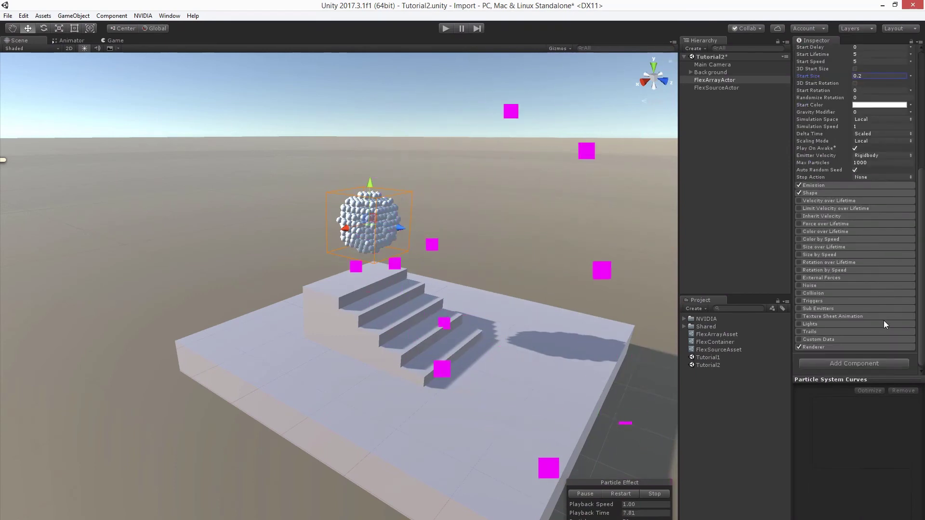
{"action": "scroll", "coordinate": [837, 345], "scroll_direction": "down", "scroll_amount": 3}
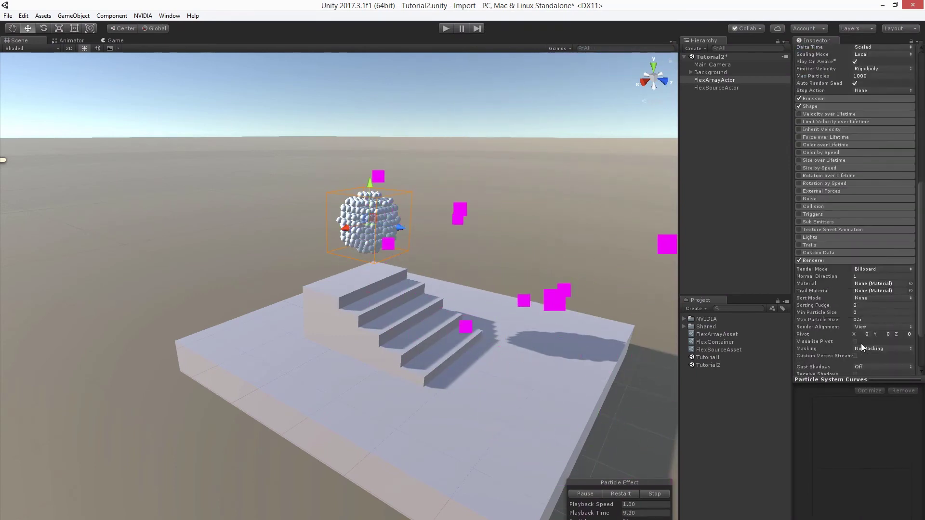
{"action": "left_click", "coordinate": [911, 283]}
{"action": "double_click", "coordinate": [117, 234]}
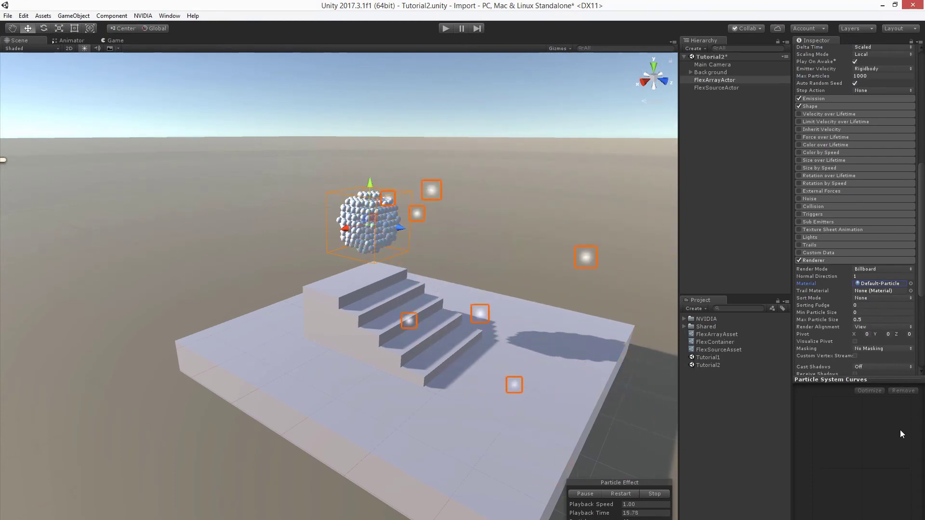
- Add a Flex Particle Controller to FlexArrayActor, turn off Draw Particles, and test-run the simulation
{"action": "scroll", "coordinate": [855, 210], "scroll_direction": "up", "scroll_amount": 10}
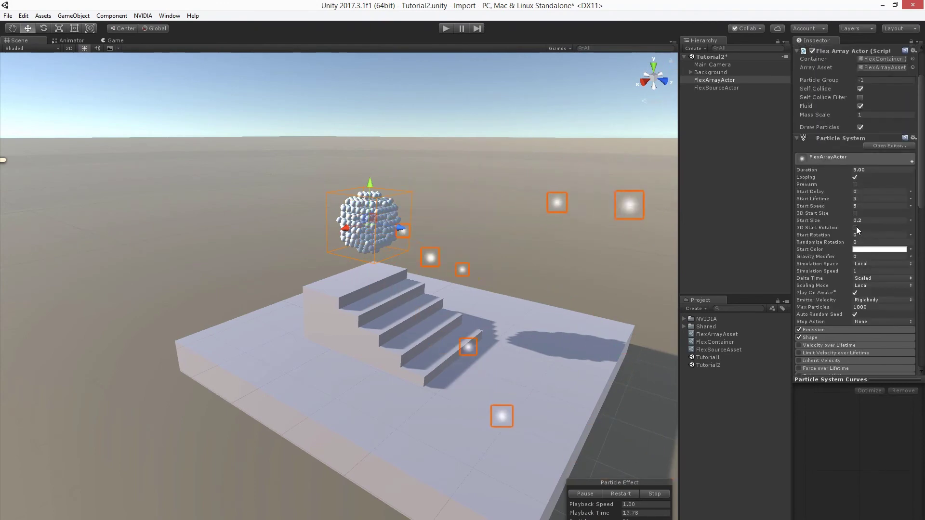
{"action": "left_click", "coordinate": [796, 138]}
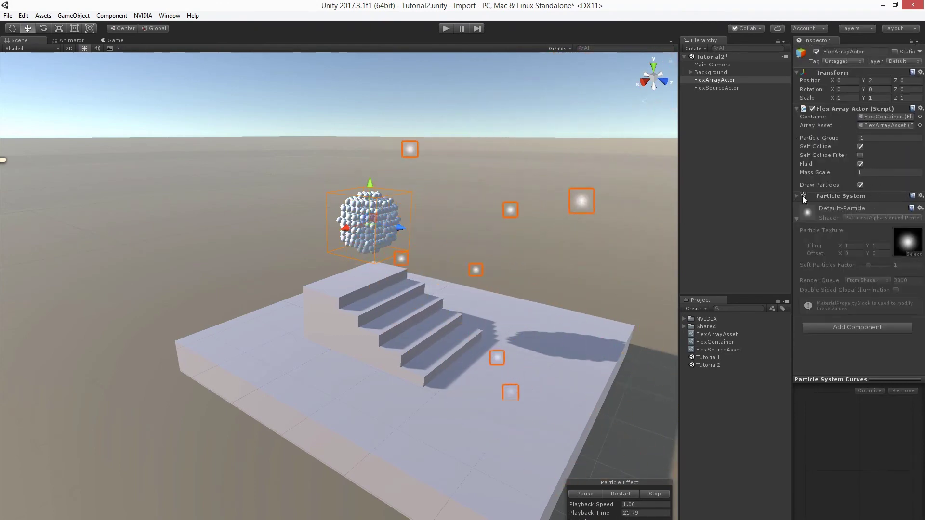
{"action": "left_click", "coordinate": [858, 323]}
{"action": "type", "text": "Fle"}
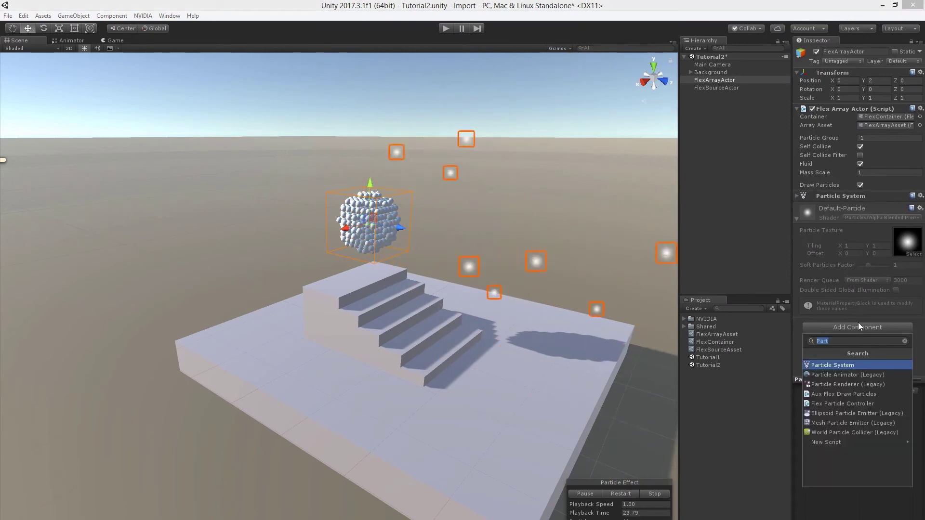
{"action": "type", "text": "x Particle"}
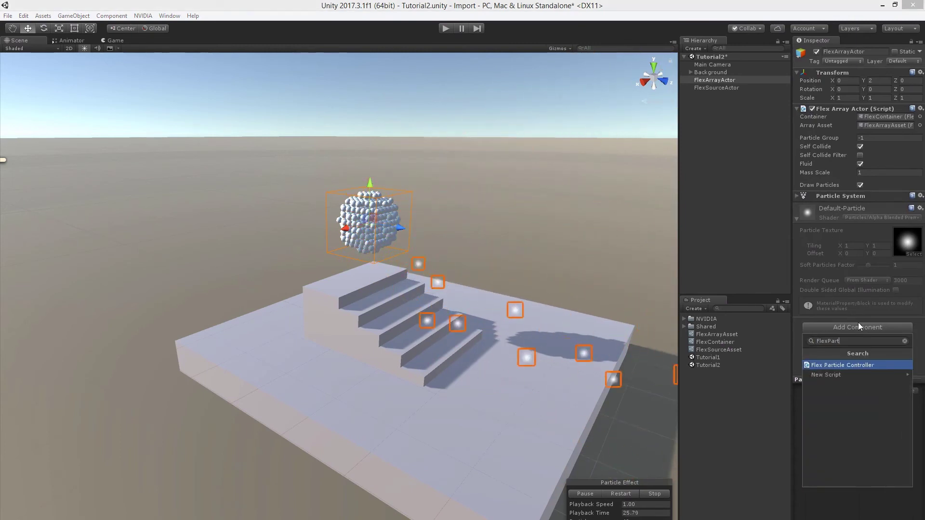
{"action": "key", "text": "Return"}
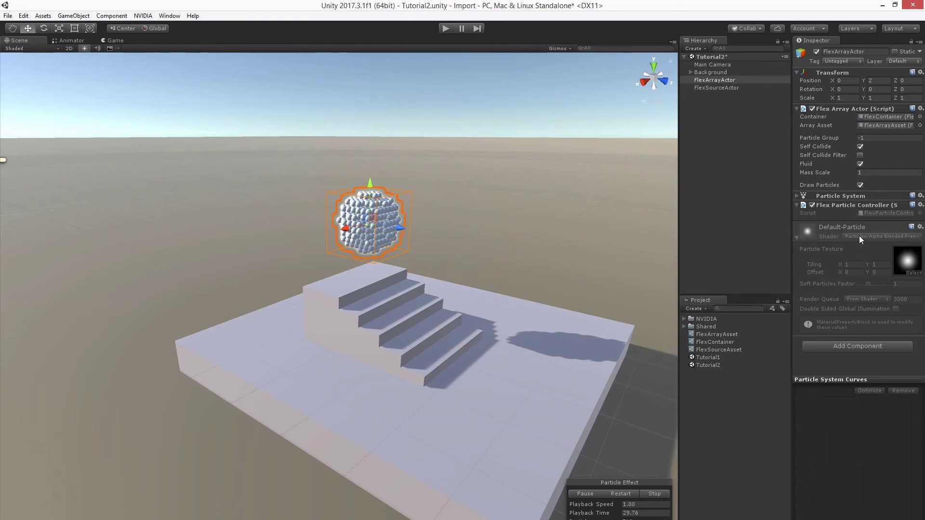
{"action": "left_click", "coordinate": [860, 185]}
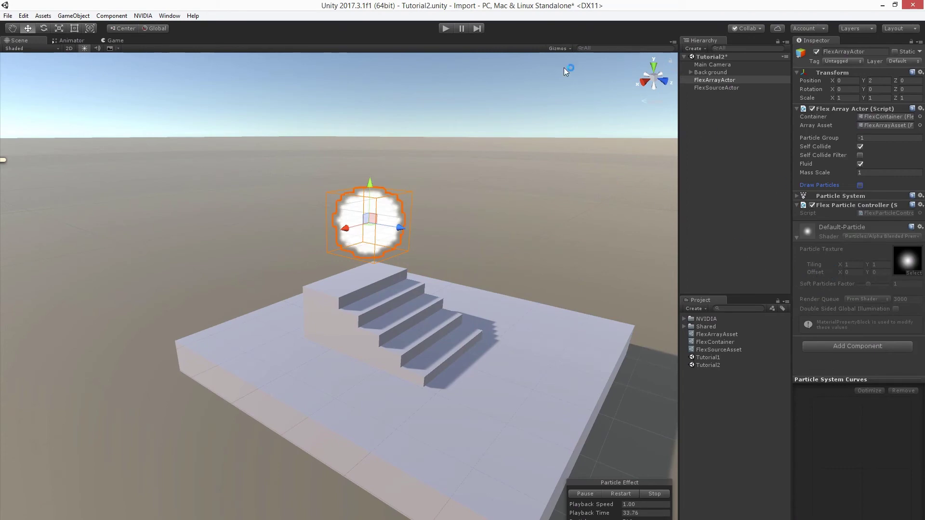
{"action": "left_click", "coordinate": [451, 28]}
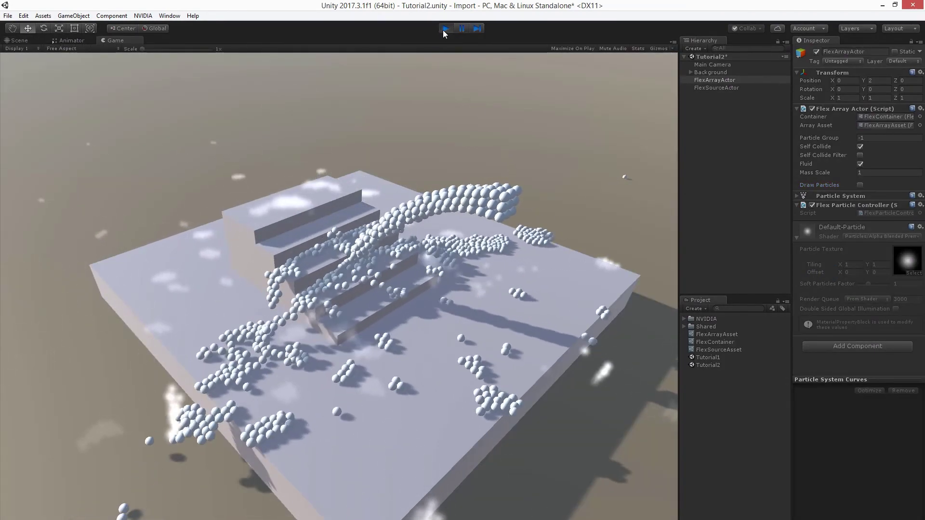
{"action": "left_click", "coordinate": [445, 29]}
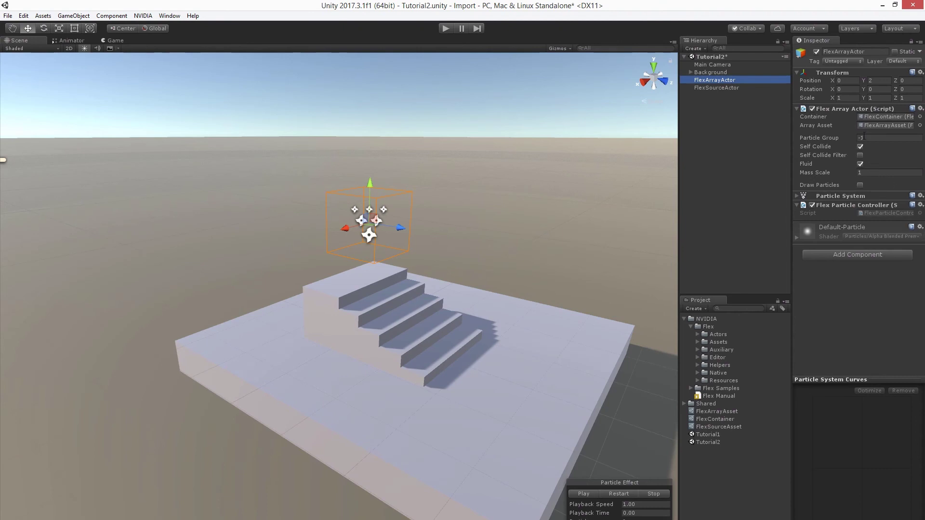
- Remove FlexArrayActor's Flex Particle Controller and Particle System, replacing them with a Flex Fluid Renderer
{"action": "right_click", "coordinate": [847, 204]}
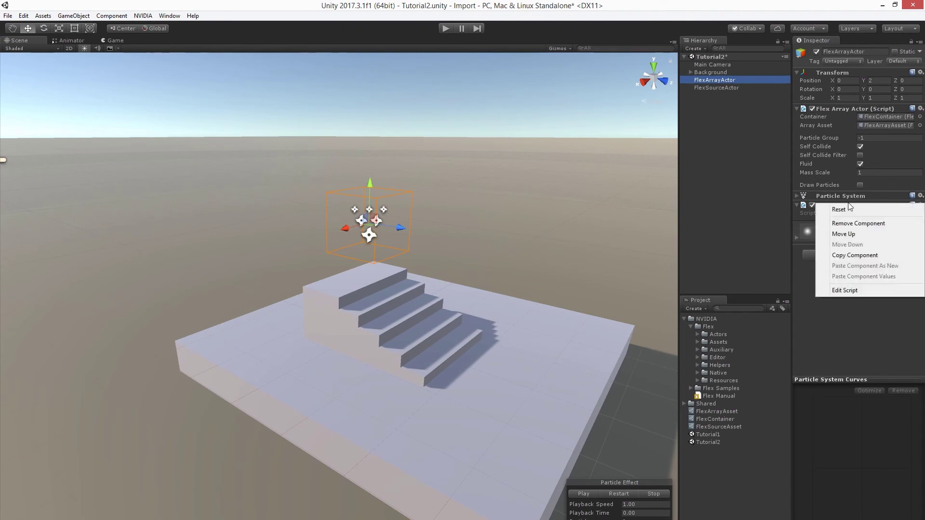
{"action": "left_click", "coordinate": [862, 224]}
{"action": "right_click", "coordinate": [843, 194]}
{"action": "left_click", "coordinate": [858, 214]}
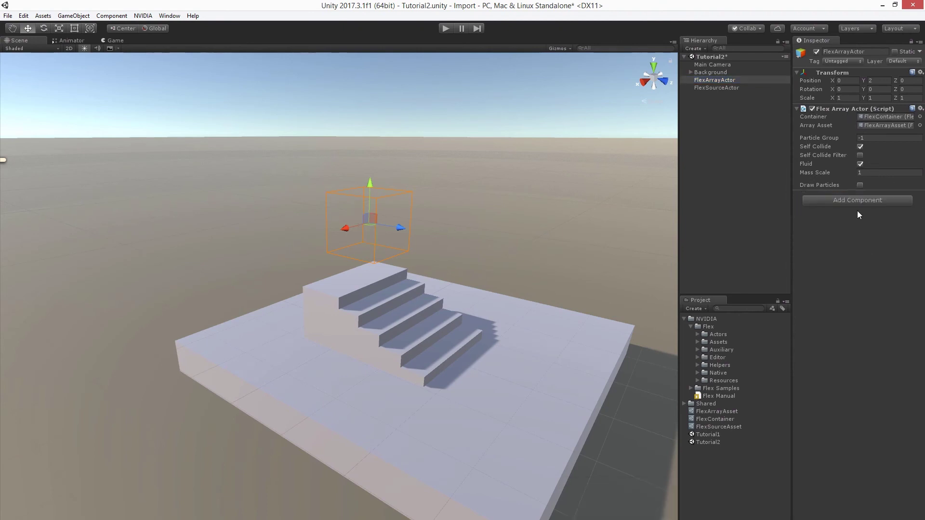
{"action": "left_click", "coordinate": [856, 199]}
{"action": "type", "text": "Flex"}
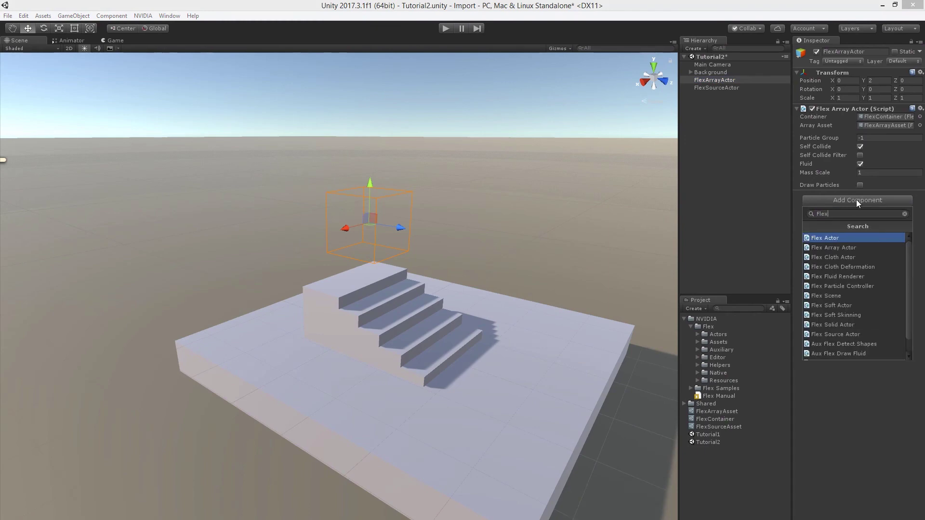
{"action": "left_click", "coordinate": [850, 276]}
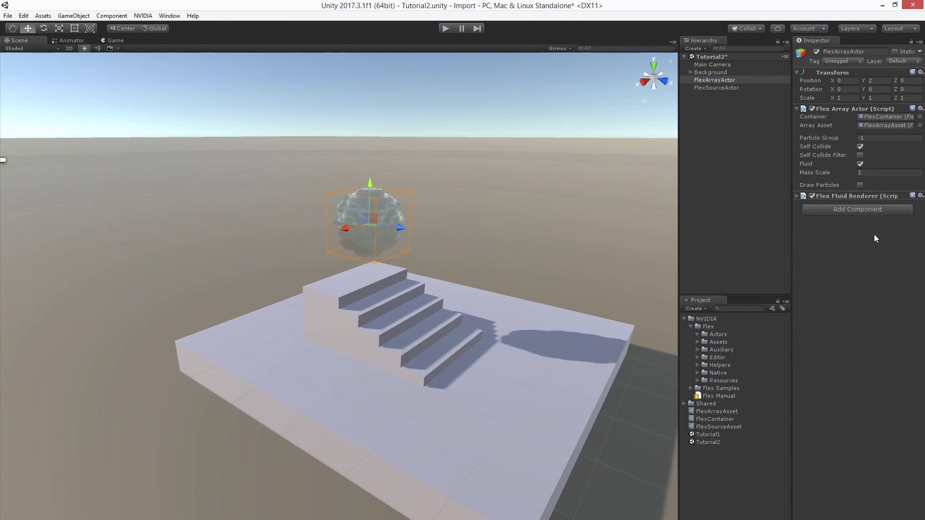
- Add a Flex Fluid Renderer to FlexSourceActor and test-run the fluid simulation
{"action": "left_click", "coordinate": [724, 88]}
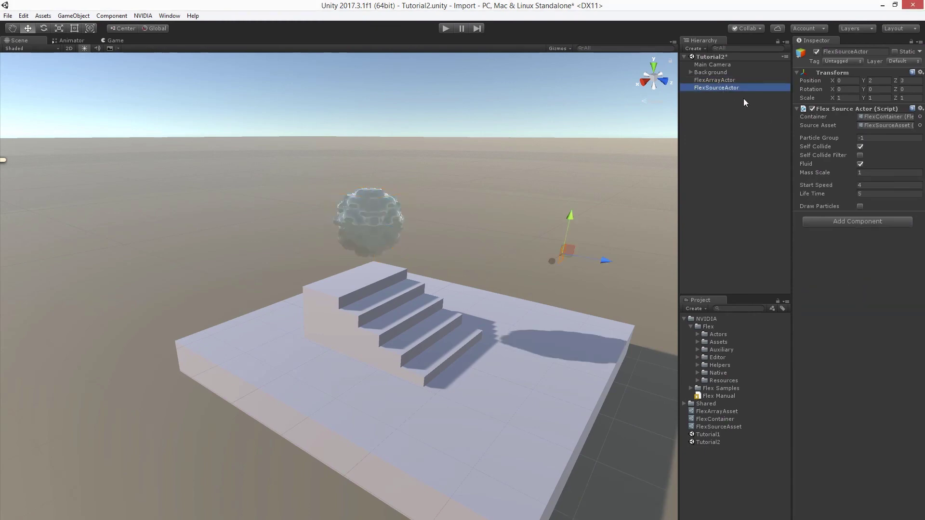
{"action": "left_click", "coordinate": [855, 222]}
{"action": "type", "text": "FlexF"}
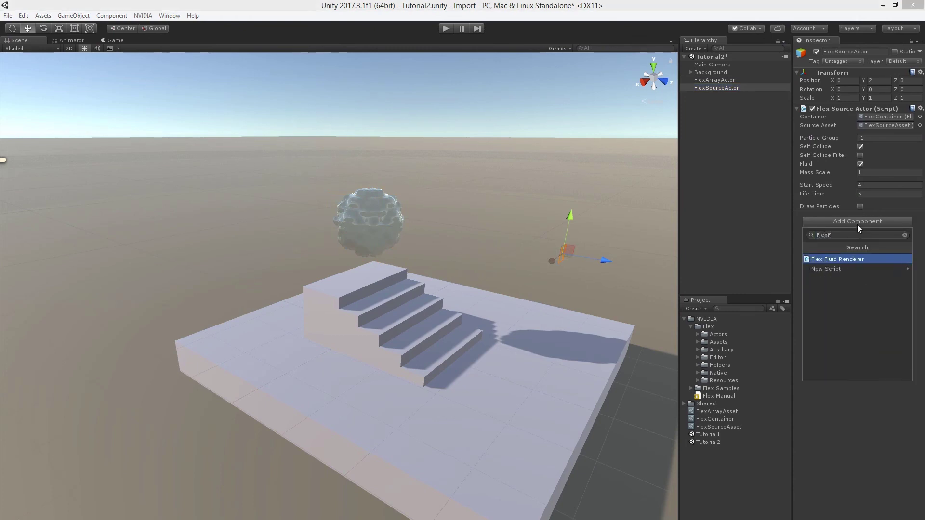
{"action": "type", "text": "l"}
{"action": "key", "text": "Return"}
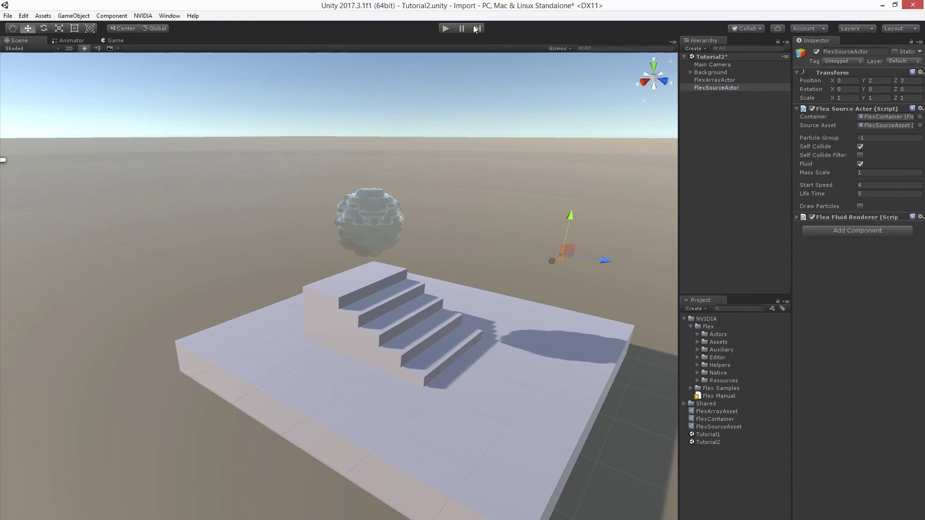
{"action": "left_click", "coordinate": [446, 28]}
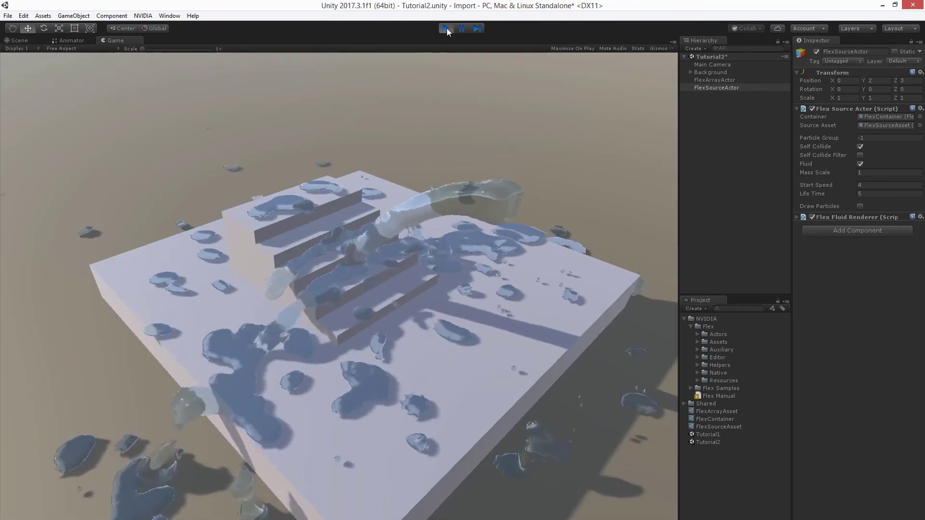
{"action": "left_click", "coordinate": [447, 28]}
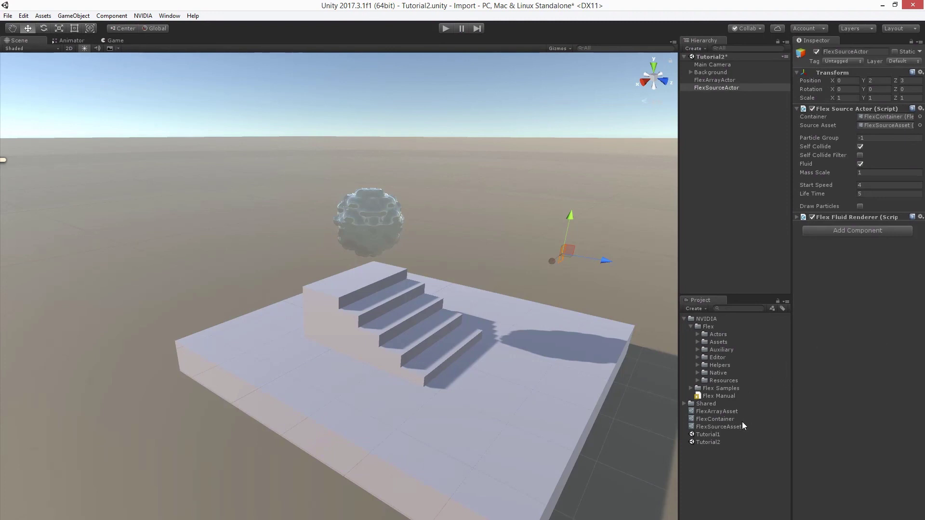
- Select the FlexContainer asset to inspect its FlexDrawFluid material, 0.025 cohesion and 0.01 tension
{"action": "left_click", "coordinate": [729, 419]}
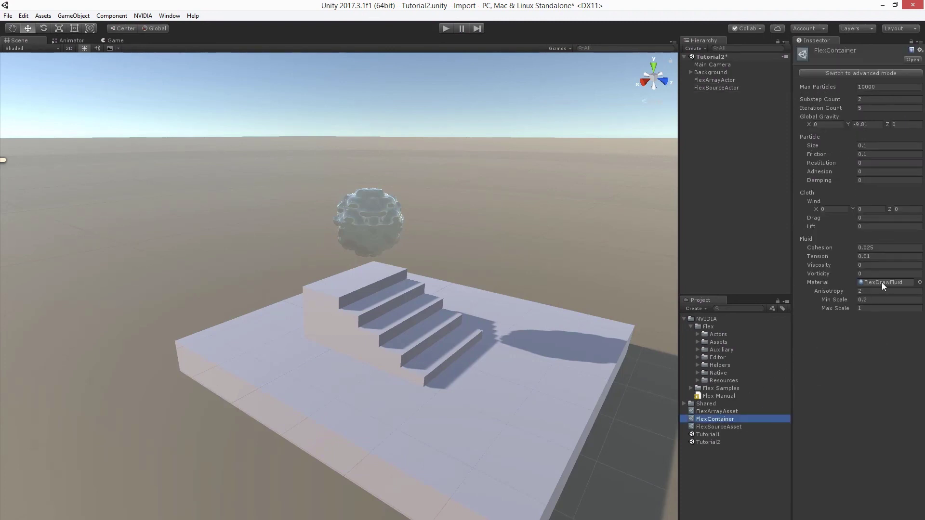